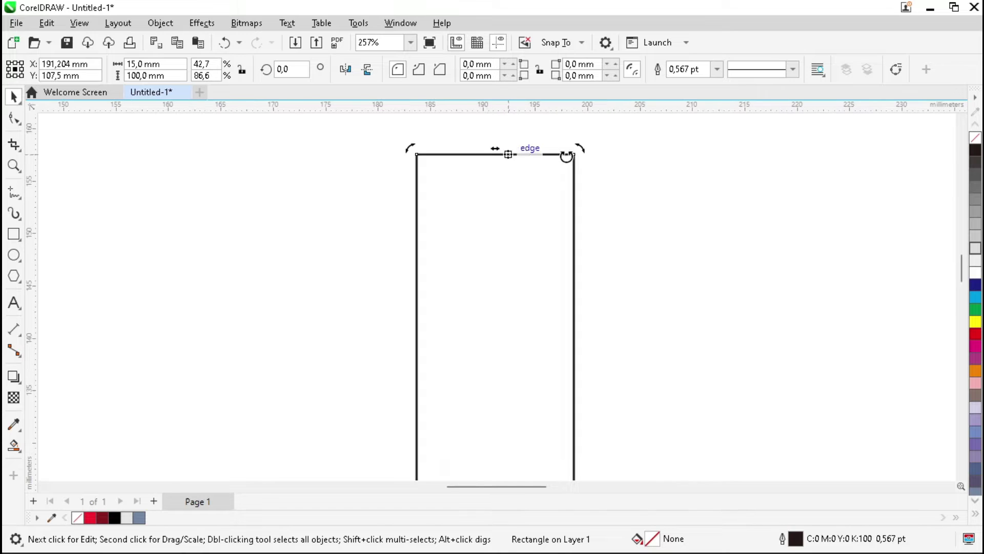
# - Skew the upright rectangle by shifting its top edge rightward until its overall width is about 60 mm
pyautogui.scroll(3, 484, 174)
pyautogui.moveTo(497, 153); pyautogui.dragTo(629, 133)
pyautogui.moveTo(562, 148); pyautogui.dragTo(700, 132)
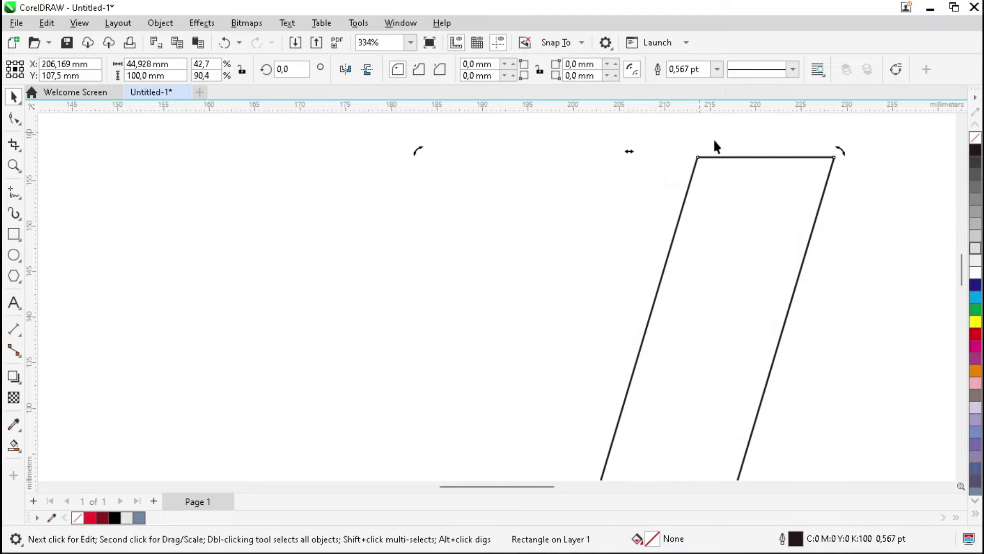
pyautogui.moveTo(630, 151); pyautogui.dragTo(767, 128)
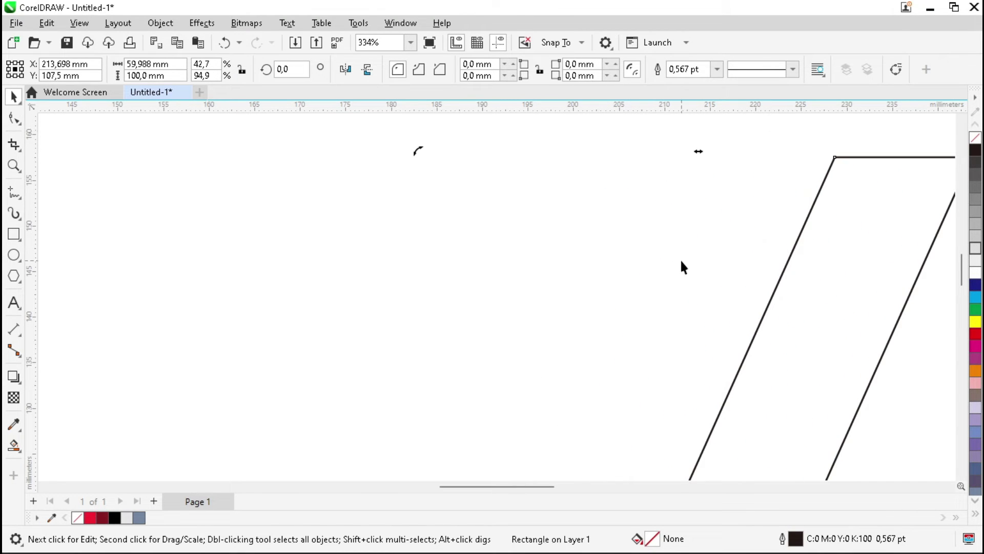
pyautogui.hotkey('shift', 'F2')
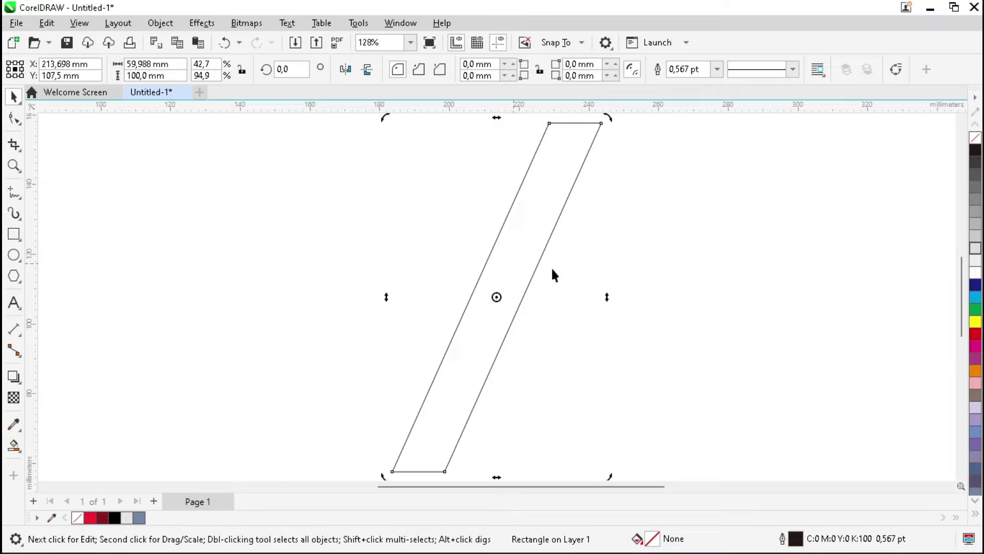
pyautogui.scroll(-2, 738, 238)
pyautogui.click(633, 297)
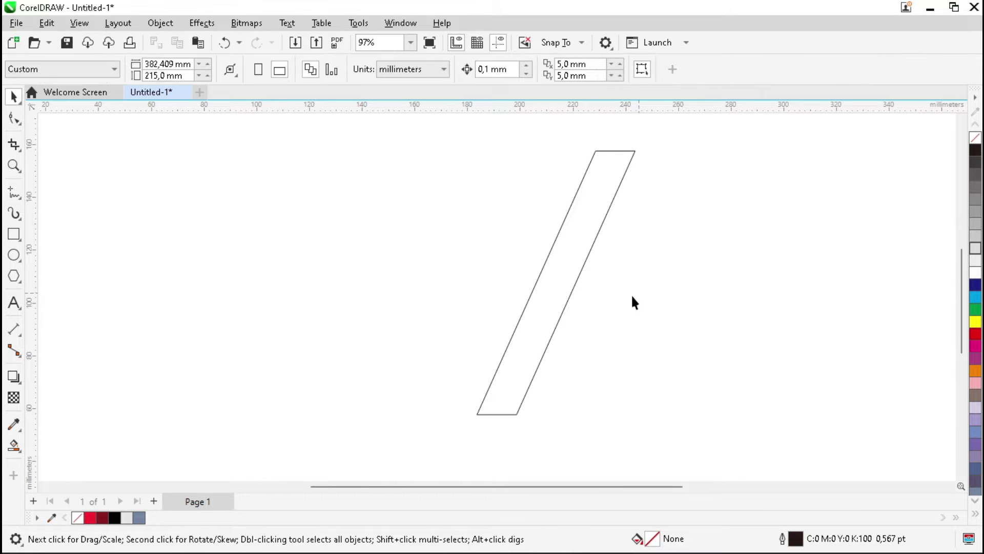
# - Mirror a copy of the slanted bar to form a V with overlapping bases, and duplicate the mirrored bar about 38 mm to its left
pyautogui.click(546, 309)
pyautogui.moveTo(641, 282); pyautogui.dragTo(439, 287)
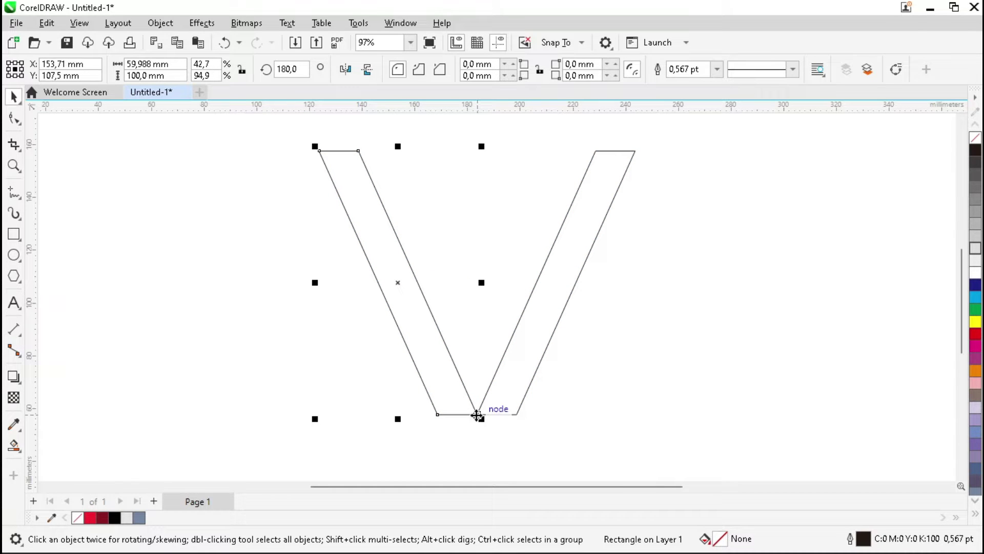
pyautogui.moveTo(477, 414); pyautogui.dragTo(517, 417)
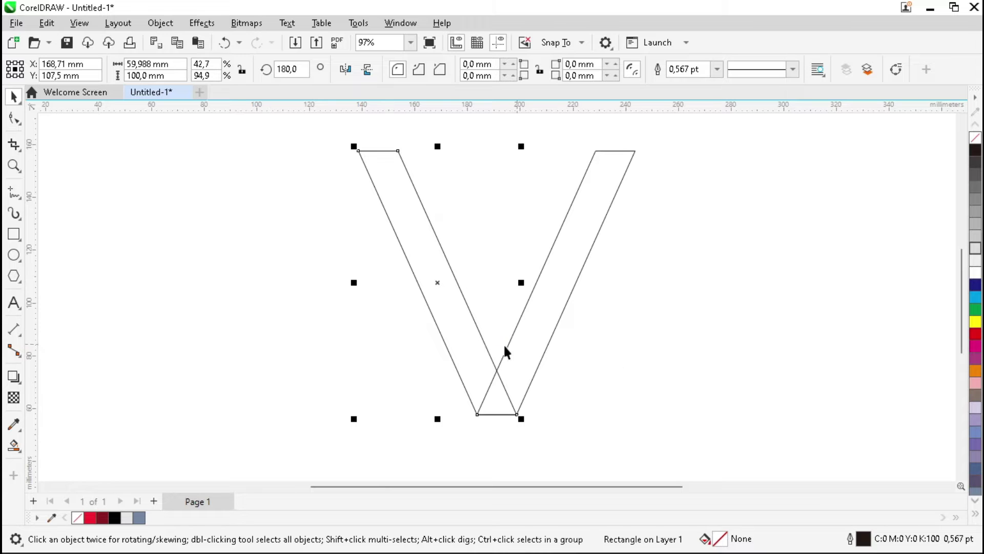
pyautogui.moveTo(450, 308); pyautogui.dragTo(350, 315)
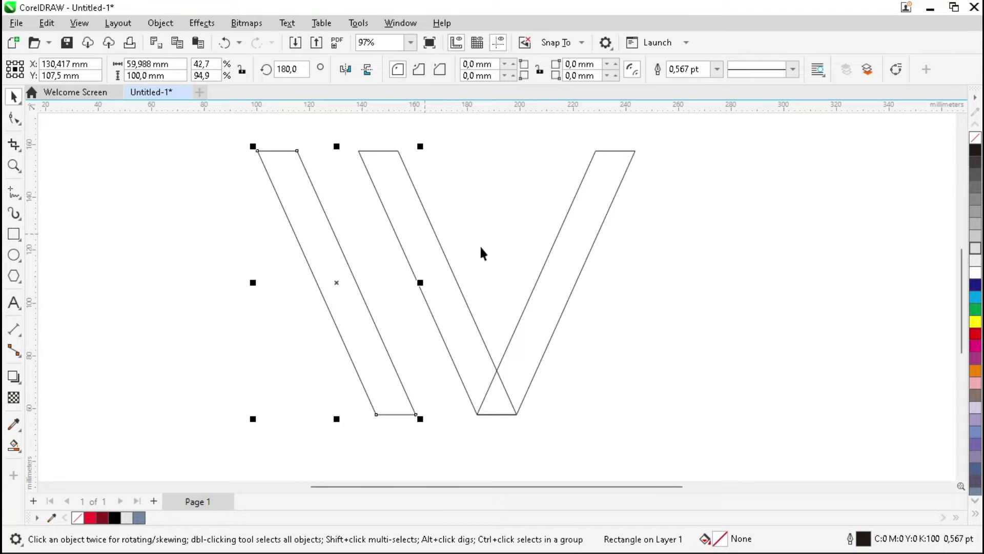
# - Draw a rectangle about 68.6 by 12.4 mm across the tops of the two parallel bars, starting at the leftmost bar's upper-left corner
pyautogui.press('z')
pyautogui.moveTo(199, 137); pyautogui.dragTo(503, 300)
pyautogui.press('space')
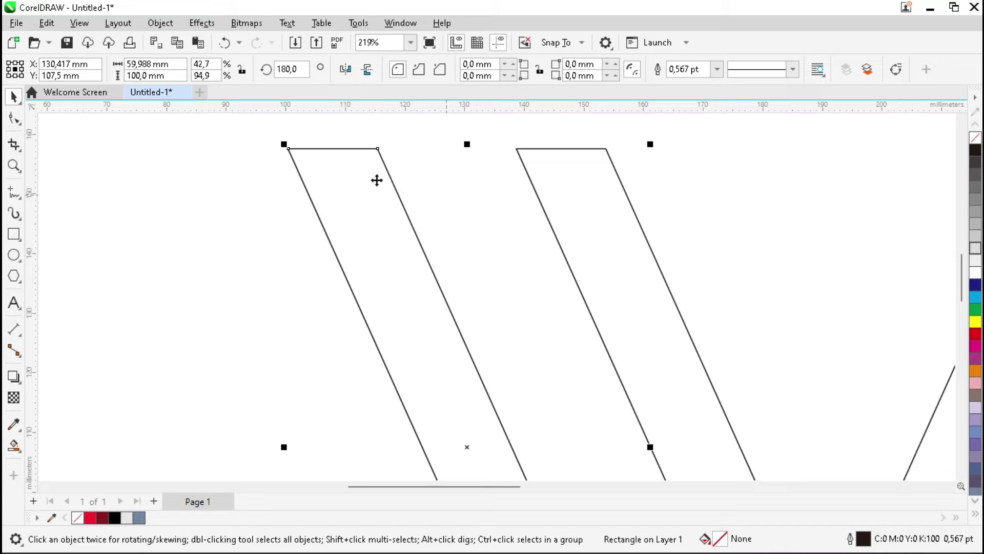
pyautogui.click(19, 238)
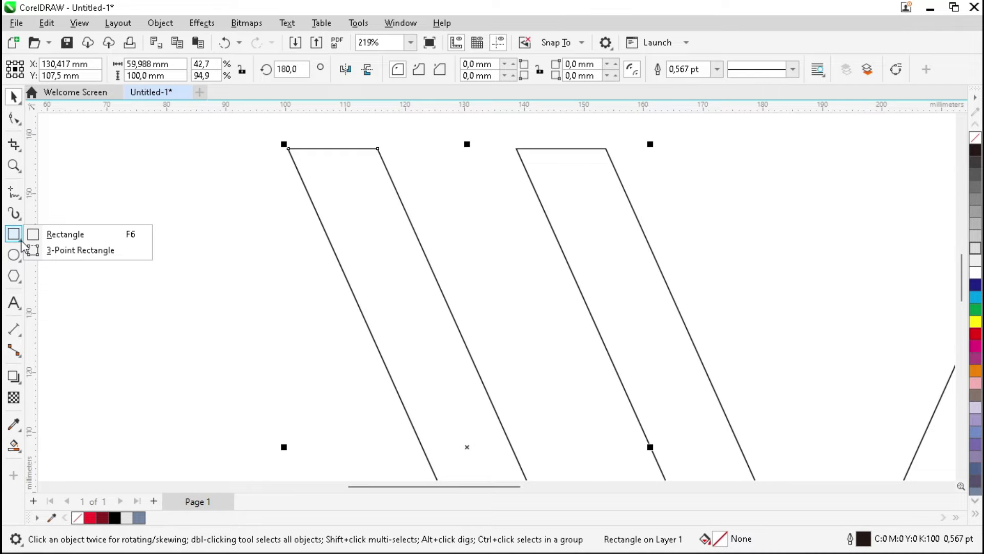
pyautogui.click(85, 235)
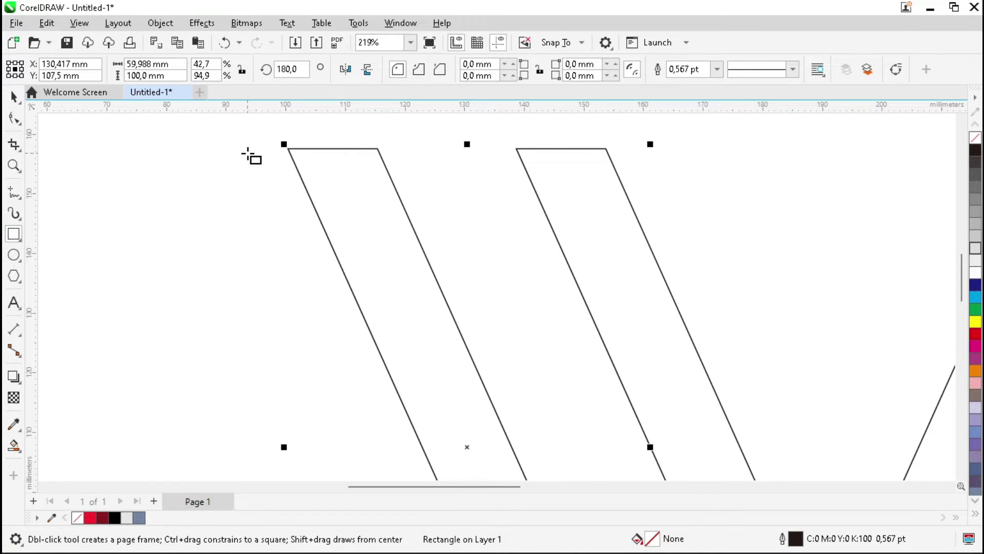
pyautogui.moveTo(288, 149); pyautogui.dragTo(698, 223)
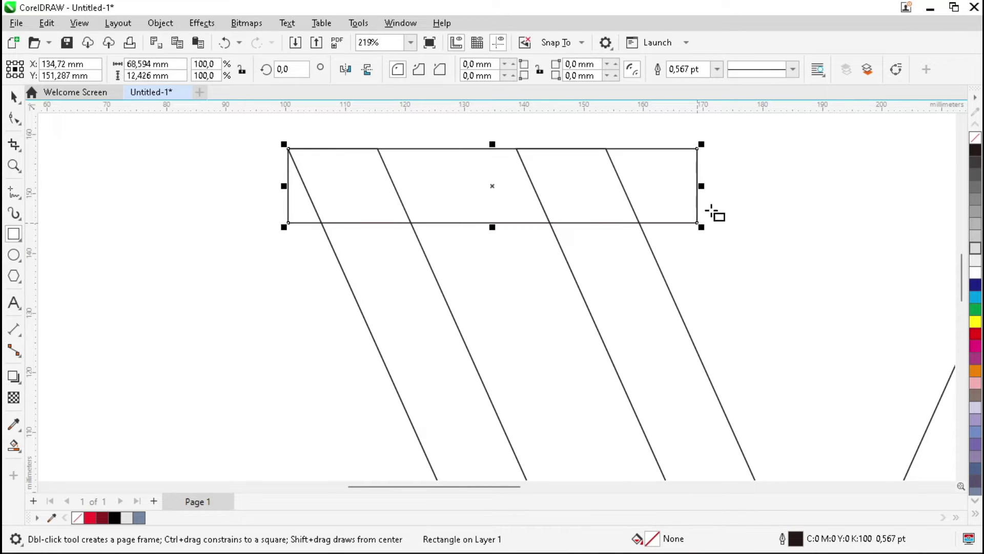
pyautogui.press('space')
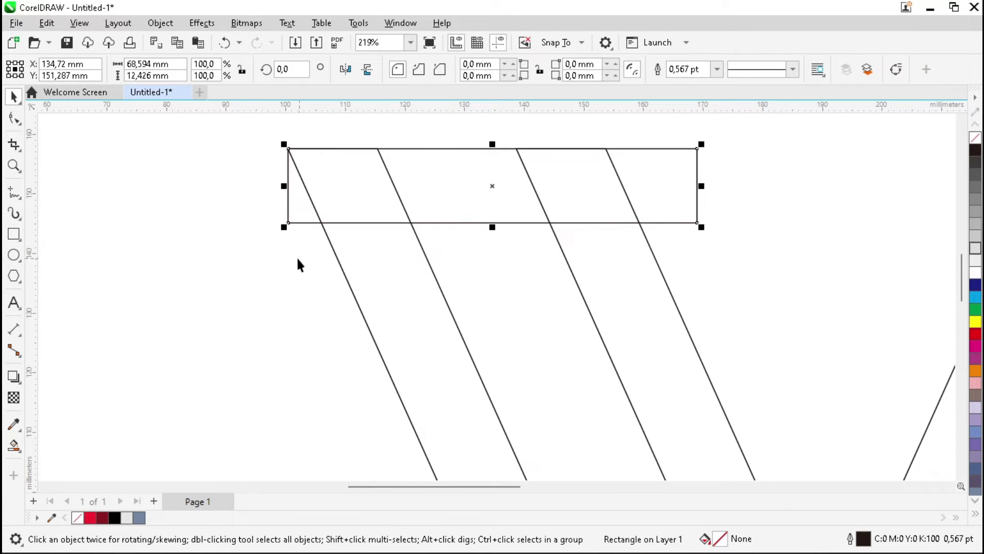
# - Draw a straight diagonal in each parallel bar from its upper-right corner to where its left edge meets the rectangle's bottom edge
pyautogui.click(19, 197)
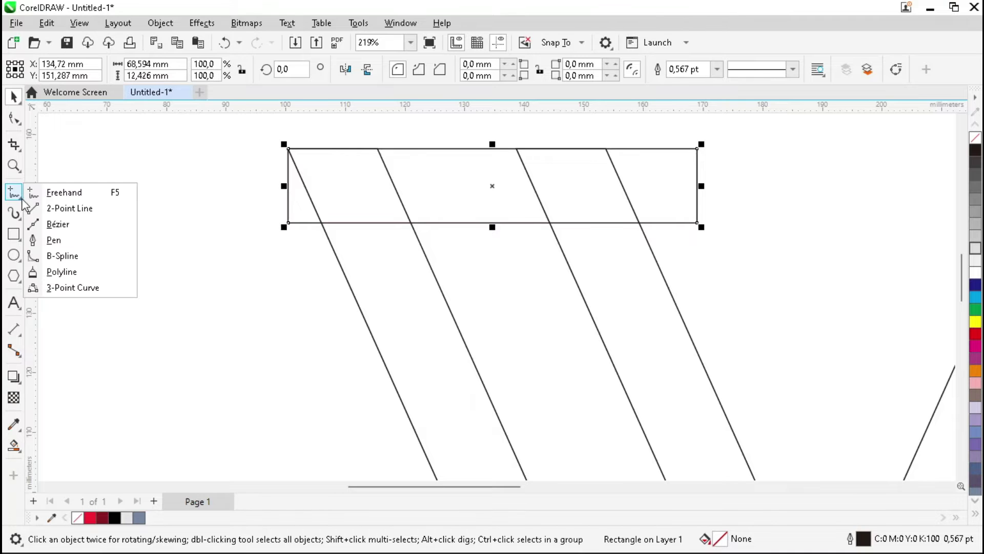
pyautogui.click(86, 194)
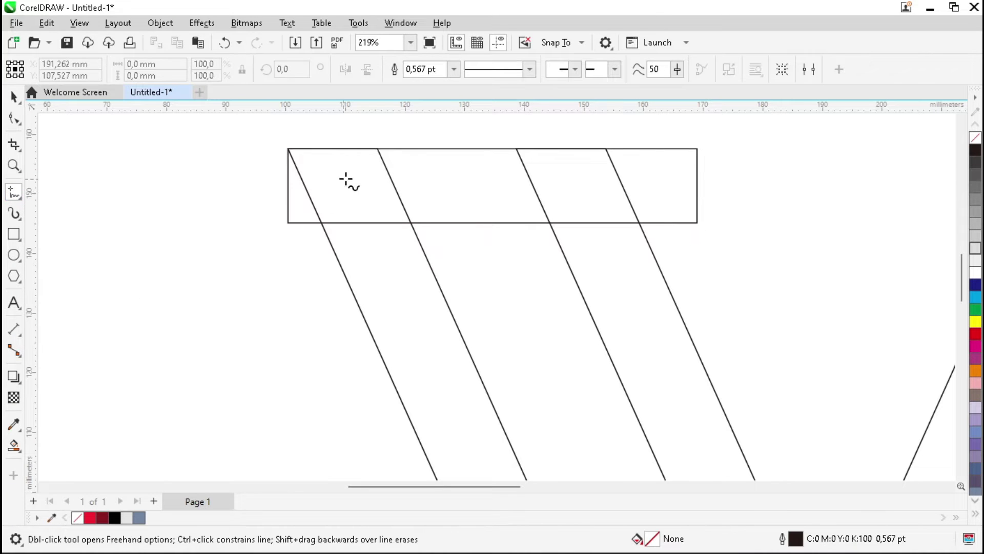
pyautogui.click(378, 149)
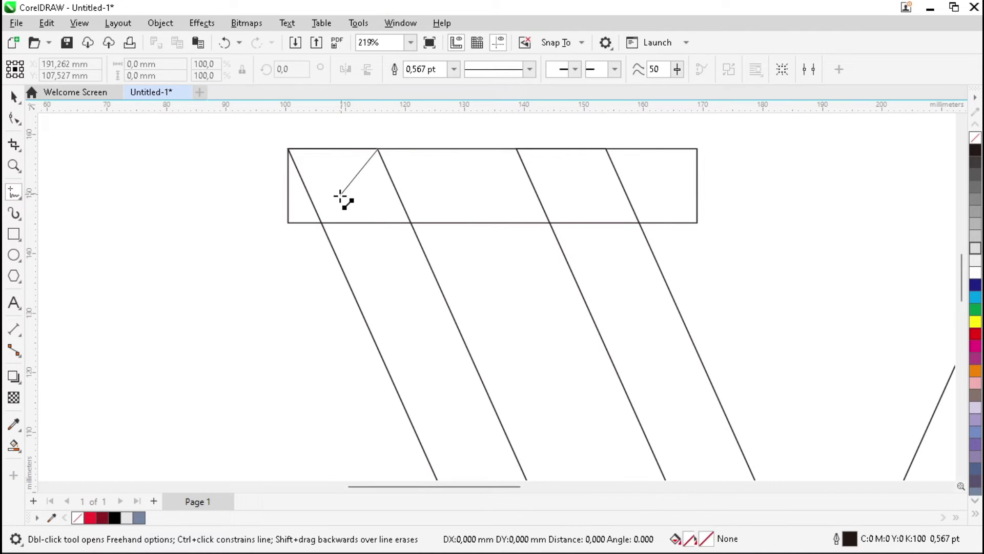
pyautogui.click(322, 223)
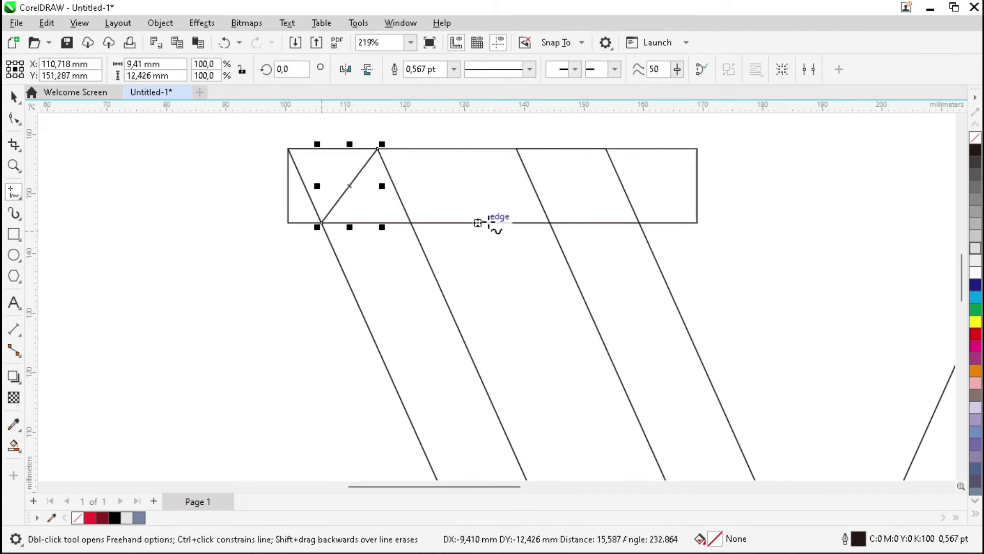
pyautogui.click(607, 149)
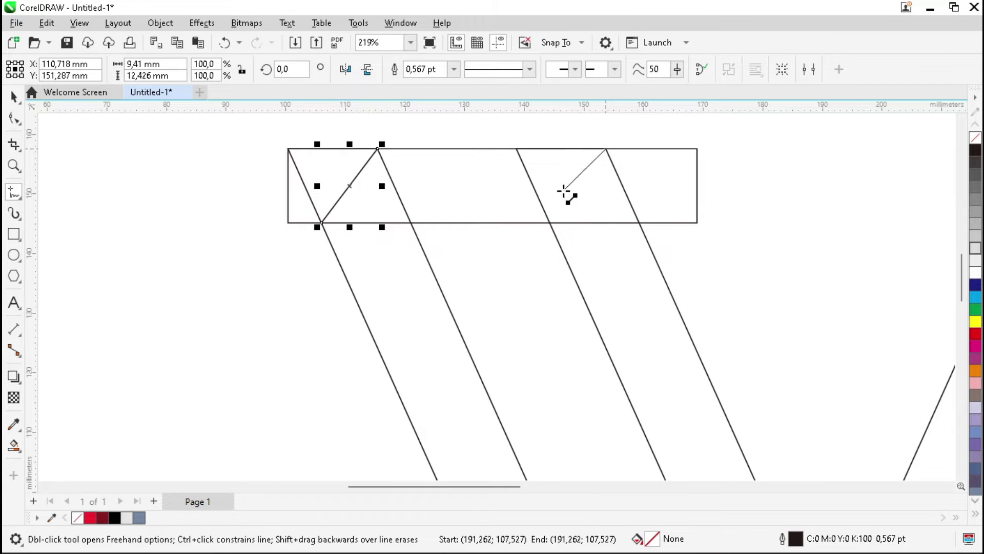
pyautogui.click(551, 222)
pyautogui.press('space')
# - Group the construction rectangle with the two diagonal lines
pyautogui.moveTo(245, 133); pyautogui.dragTo(566, 227)
pyautogui.moveTo(749, 263); pyautogui.dragTo(788, 270)
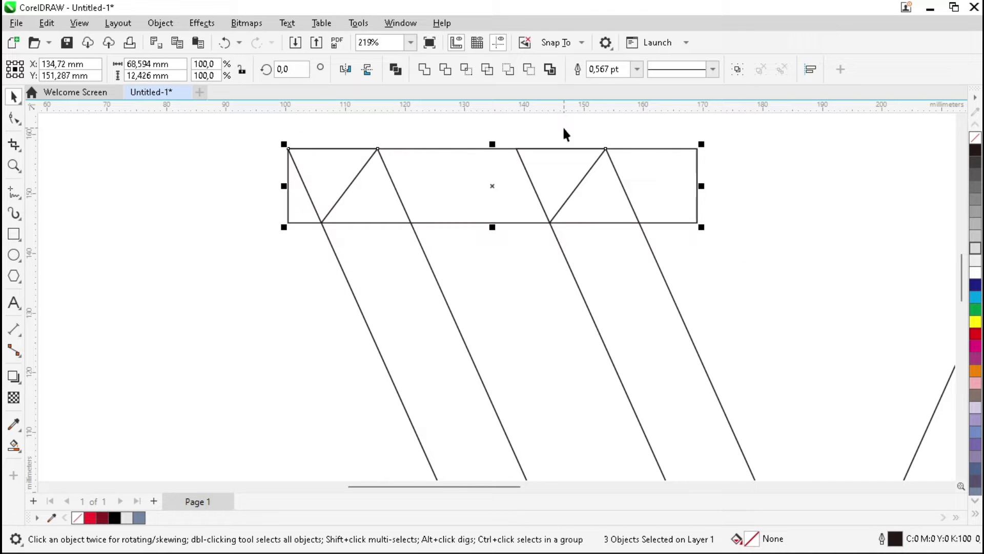
pyautogui.hotkey('ctrl', 'g')
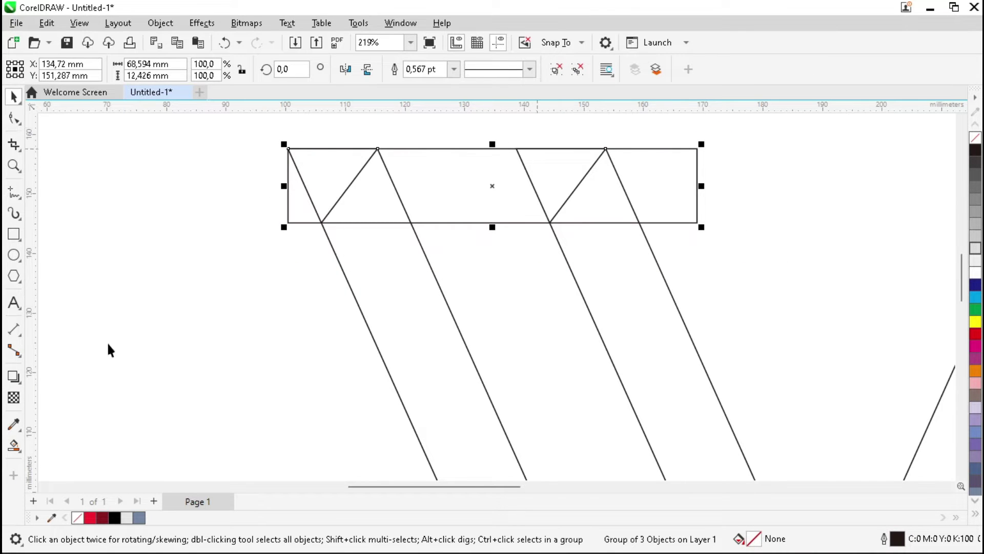
# - Smart-fill the three regions between the two diagonals with blue-grey and no outline to form the slanted cap
pyautogui.click(21, 450)
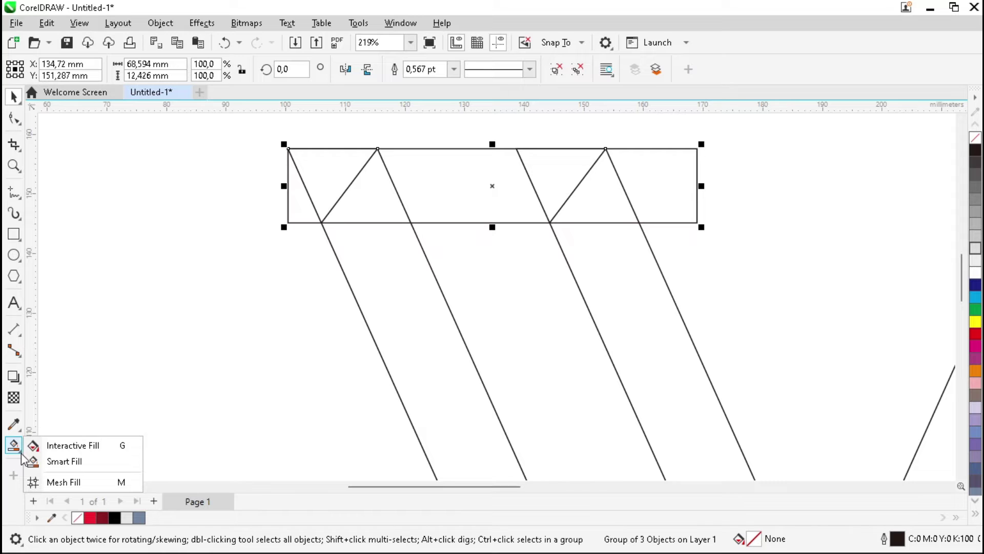
pyautogui.click(100, 462)
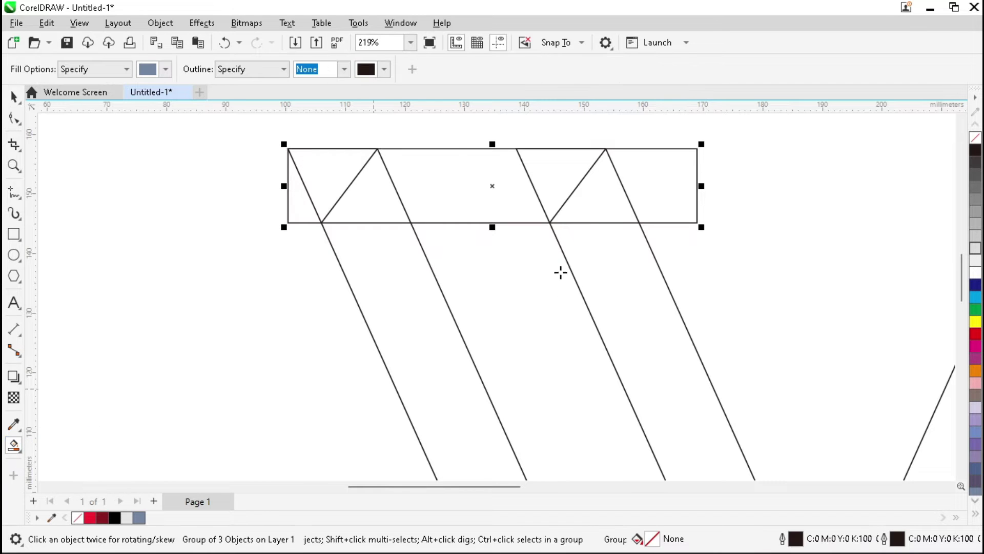
pyautogui.click(564, 174)
pyautogui.click(460, 171)
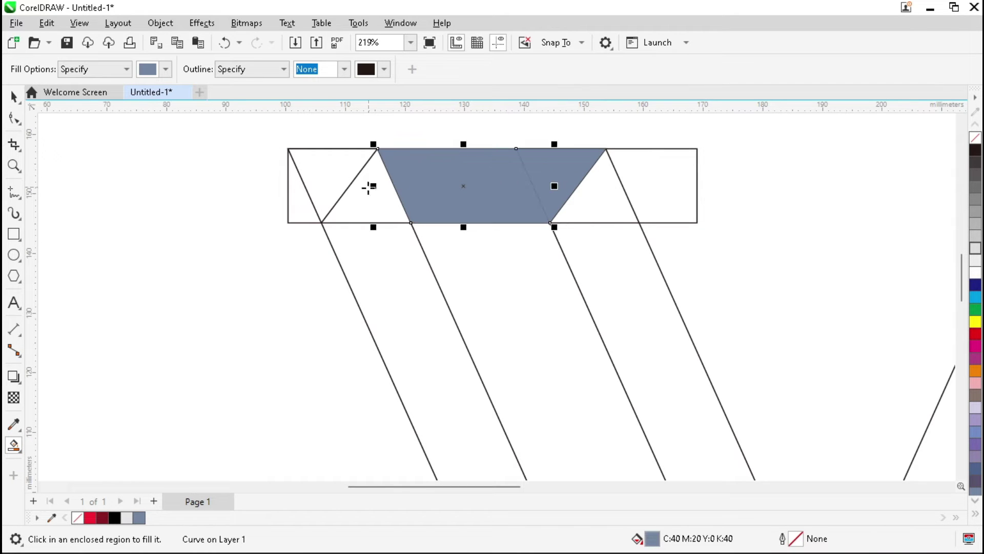
pyautogui.click(369, 187)
pyautogui.press('space')
# - Delete the grouped construction rectangle and diagonals, and weld the three filled pieces into one shape
pyautogui.click(293, 199)
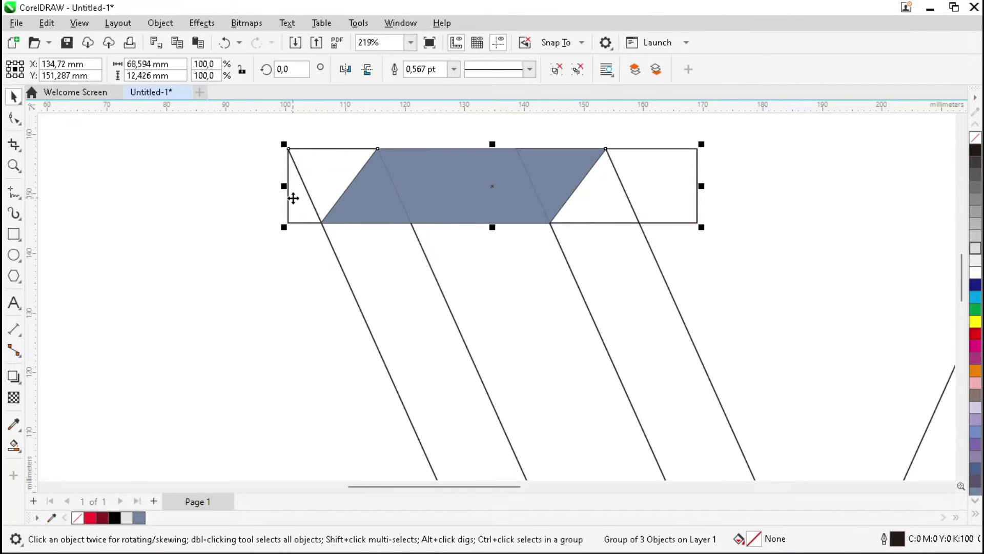
pyautogui.press('Escape')
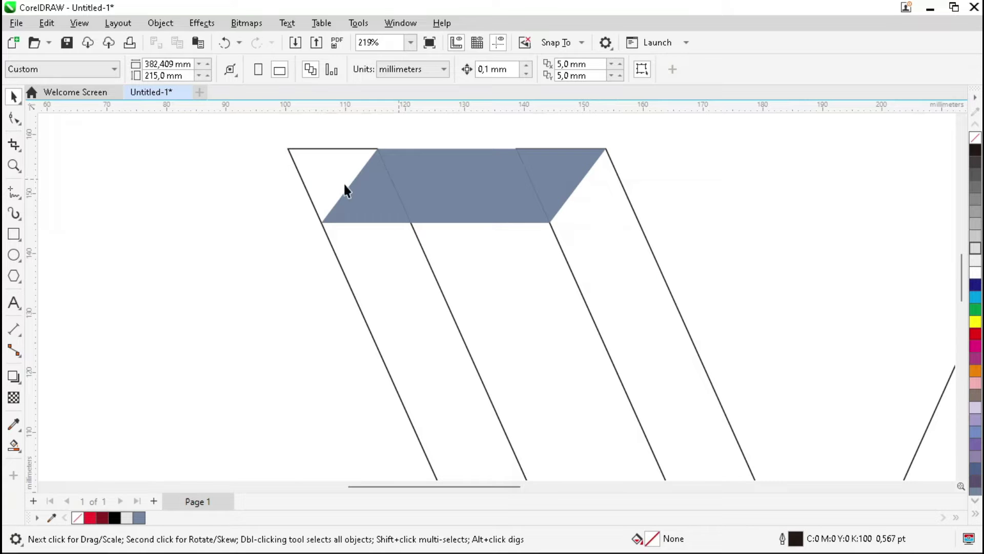
pyautogui.moveTo(249, 133); pyautogui.dragTo(730, 285)
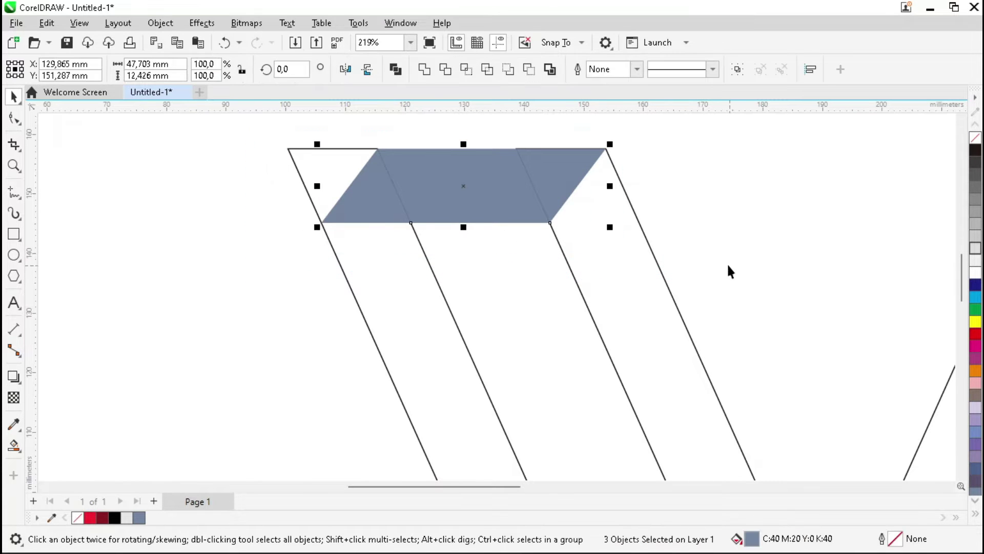
pyautogui.click(425, 70)
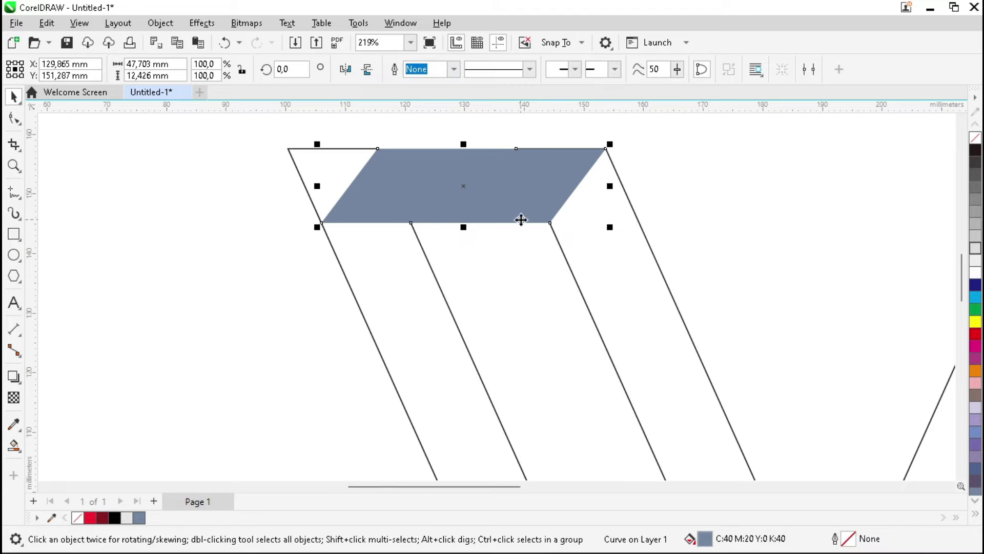
# - Smart-fill the leftmost bar below the cap with the same blue-grey, and delete that bar's original outline
pyautogui.press('F4')
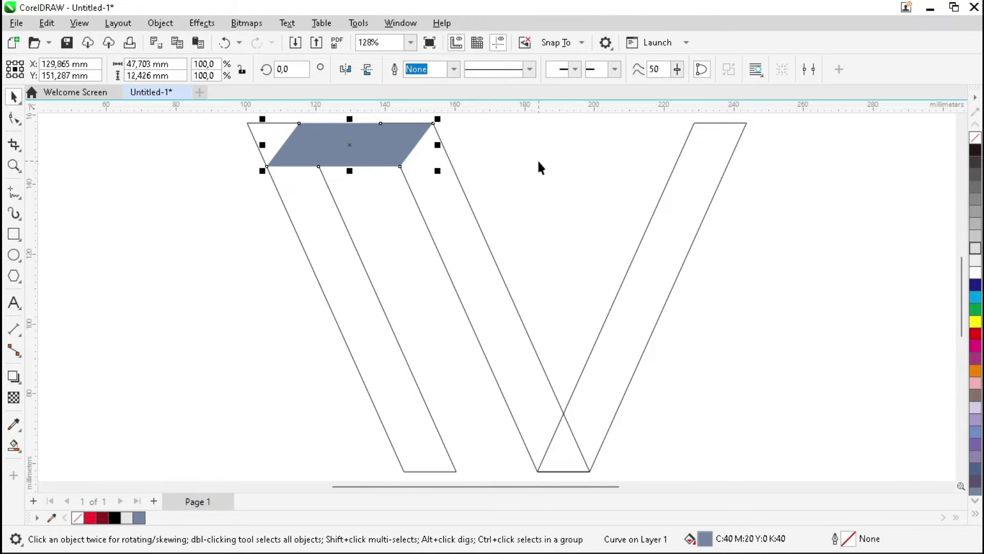
pyautogui.click(24, 452)
pyautogui.click(72, 461)
pyautogui.click(370, 341)
pyautogui.press('space')
pyautogui.click(258, 134)
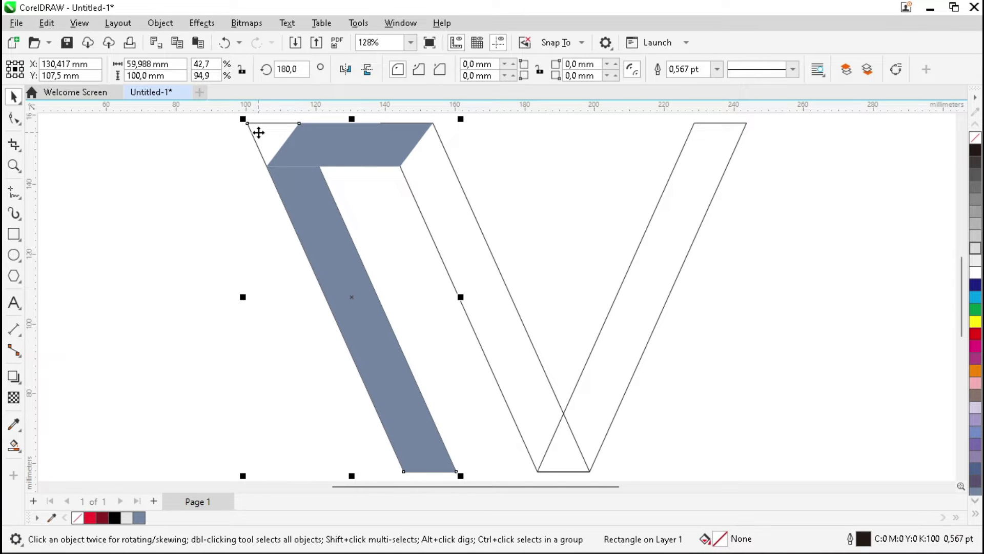
pyautogui.press('Delete')
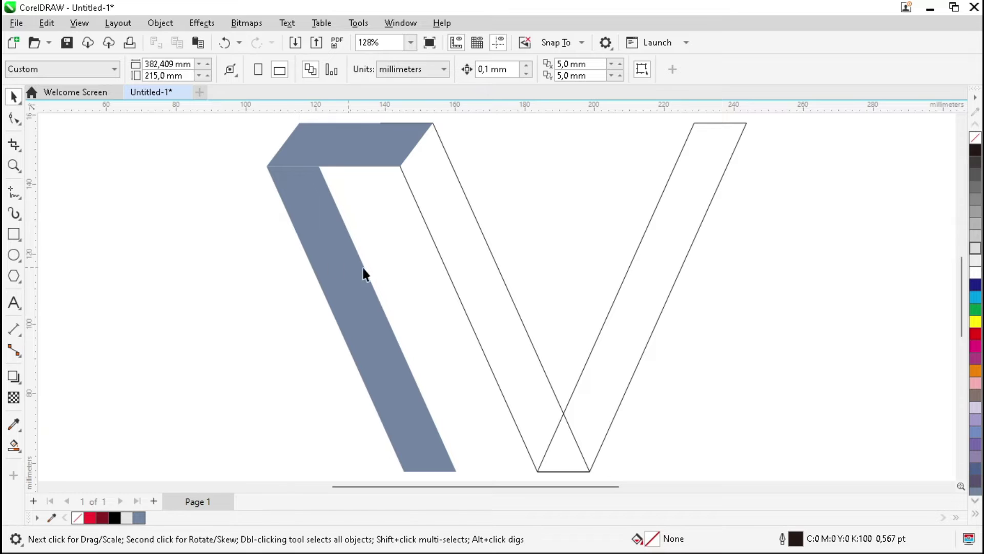
# - Mirror a copy of the filled bar to the right and align its base exactly over the original's base to form a V
pyautogui.click(366, 313)
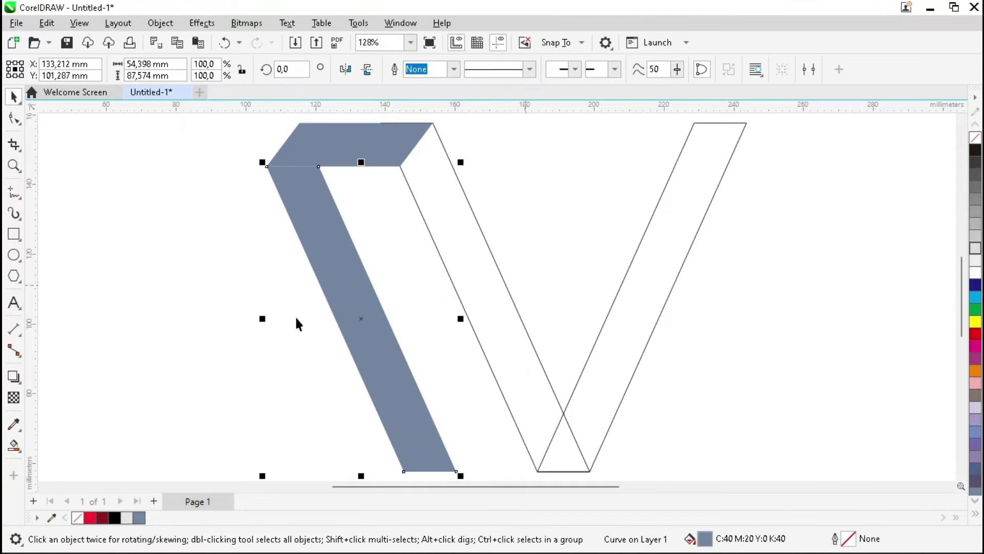
pyautogui.moveTo(262, 319); pyautogui.dragTo(547, 317)
pyautogui.scroll(-1, 600, 189)
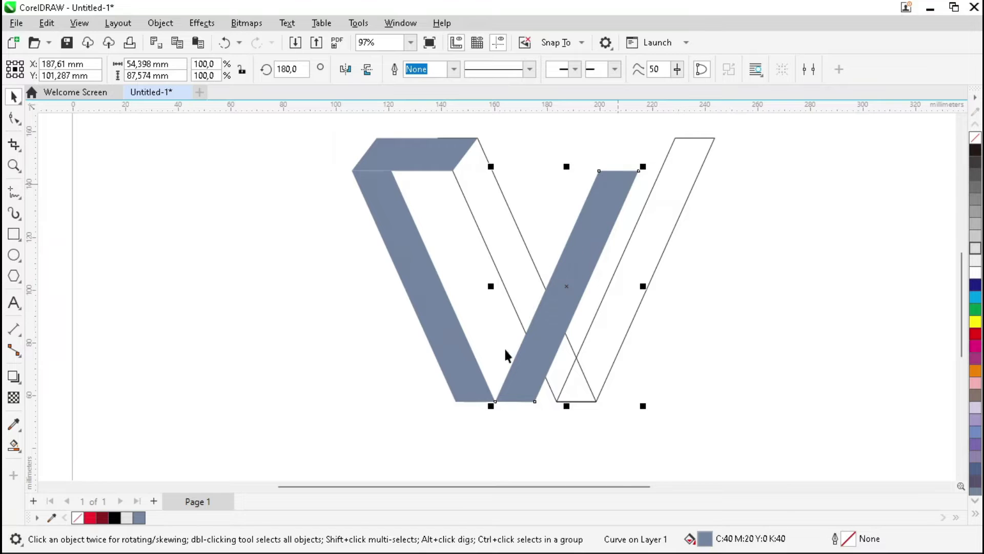
pyautogui.scroll(4, 476, 397)
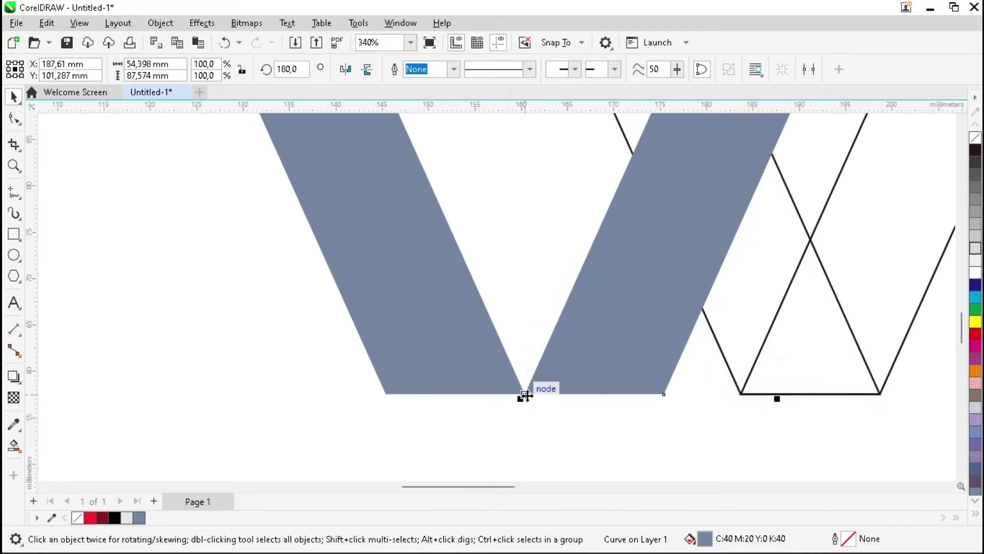
pyautogui.moveTo(526, 396); pyautogui.dragTo(387, 396)
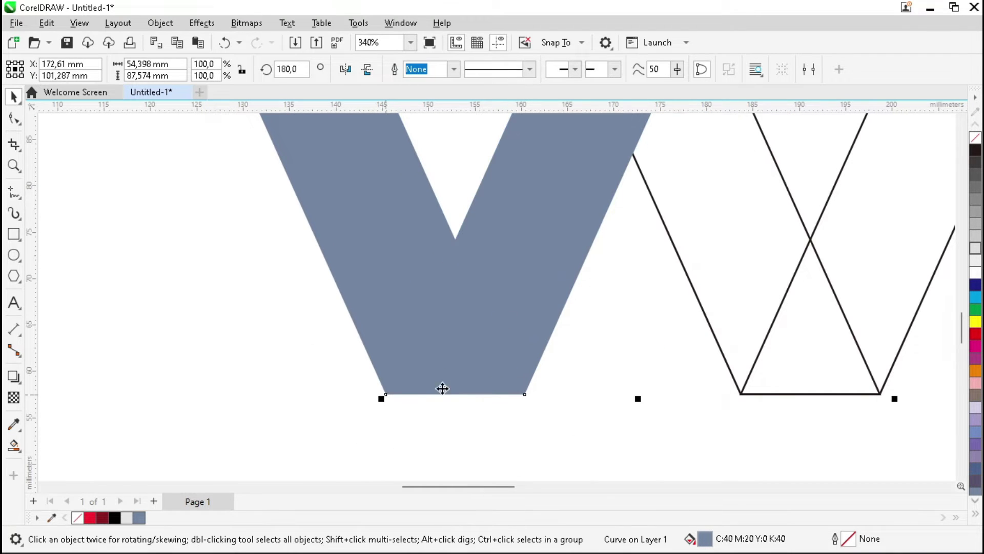
pyautogui.press('F4')
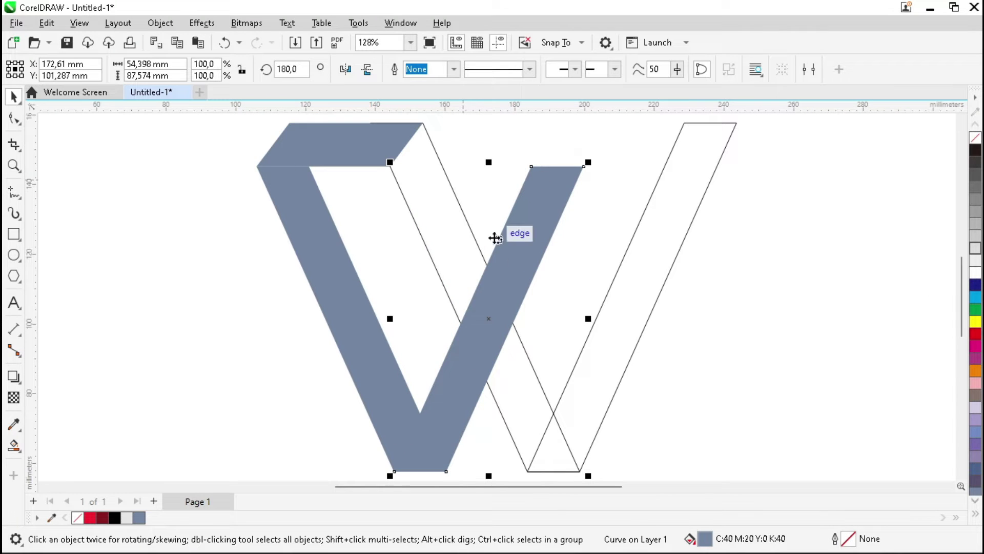
# - Smart-fill the short fold between the V's right arm and the rightmost bar, using a temporary copy of the middle outlined bar
pyautogui.click(426, 177)
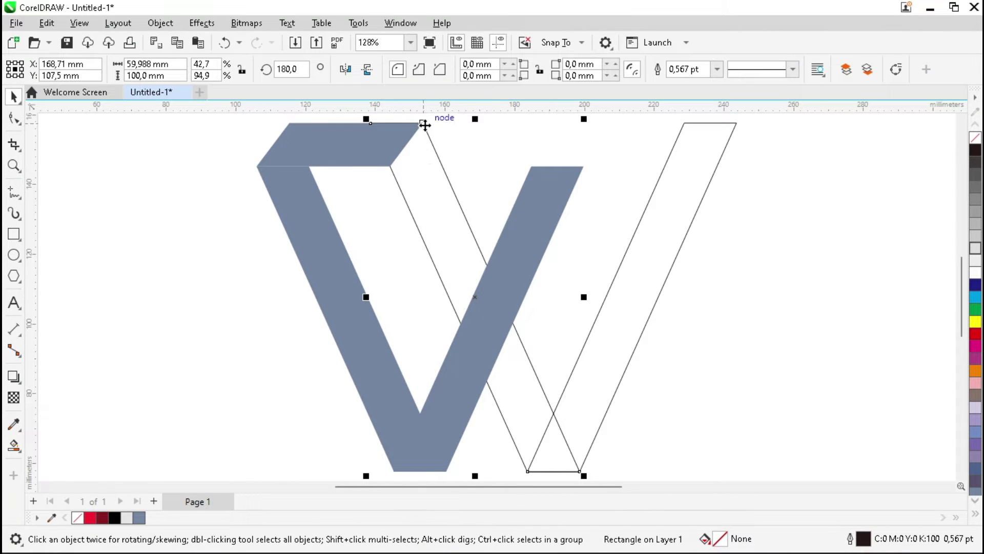
pyautogui.moveTo(424, 123); pyautogui.dragTo(585, 167)
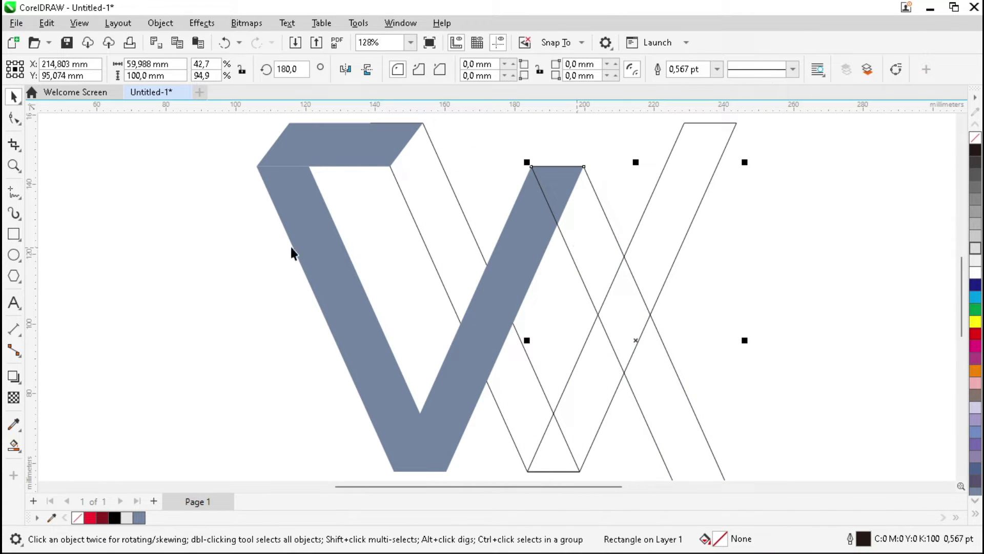
pyautogui.click(20, 451)
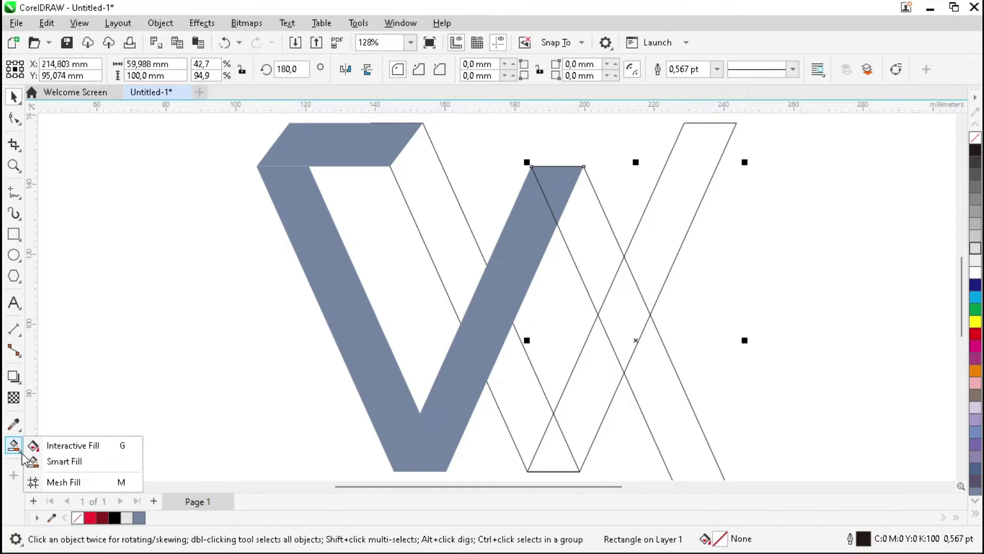
pyautogui.click(91, 462)
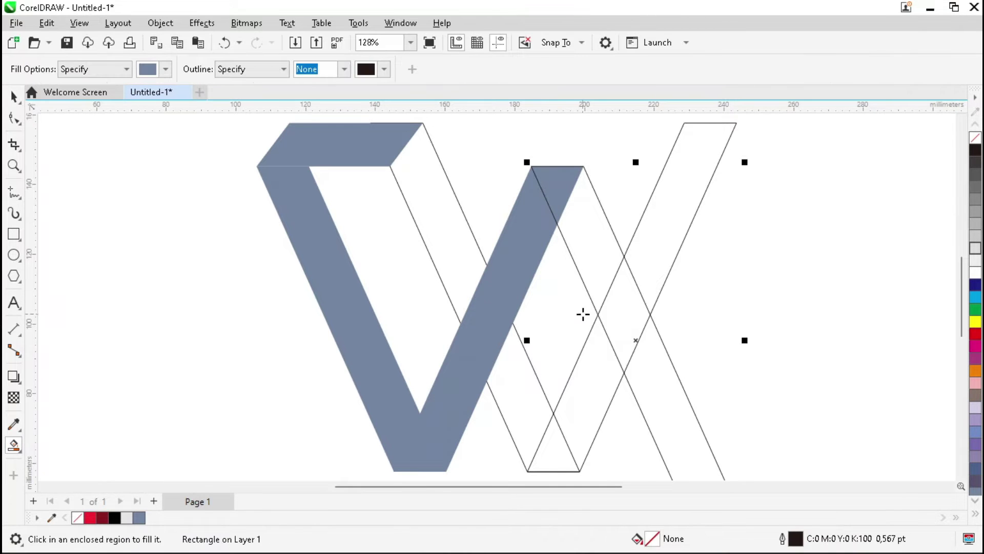
pyautogui.click(608, 267)
pyautogui.press('space')
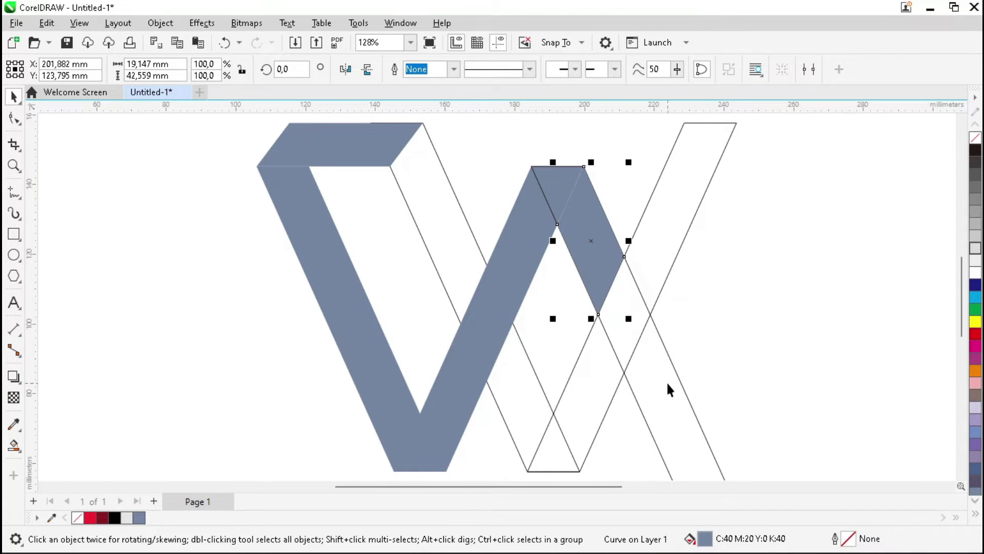
pyautogui.click(667, 381)
pyautogui.press('Delete')
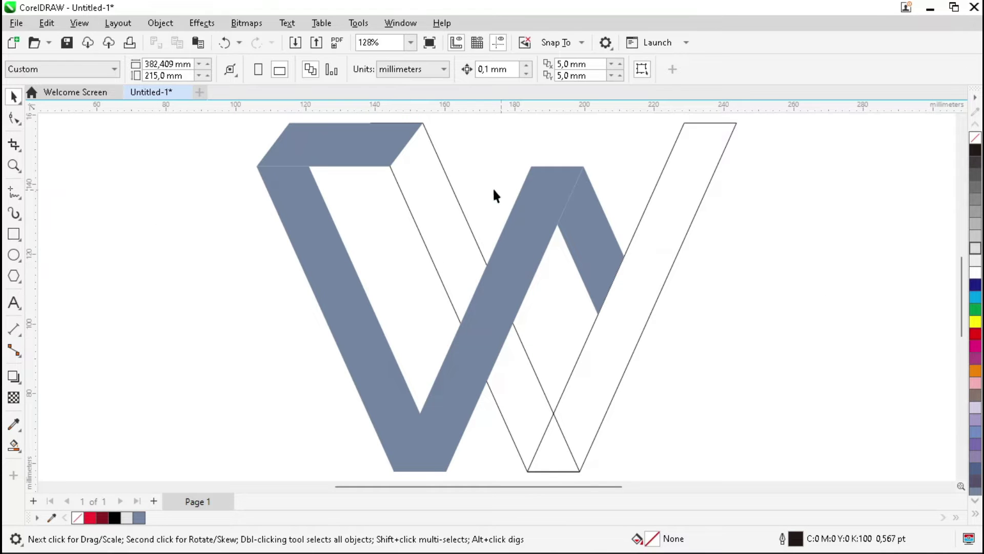
# - Apply a linear fountain fill to the rightmost outlined bar, running along its inner edge from base to top and aligned with its base
pyautogui.click(657, 235)
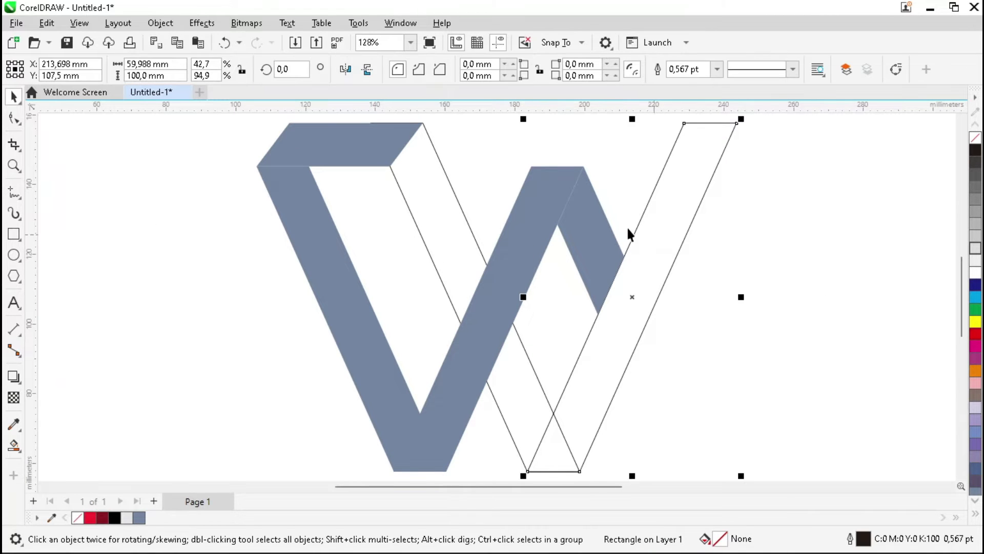
pyautogui.scroll(-1, 632, 224)
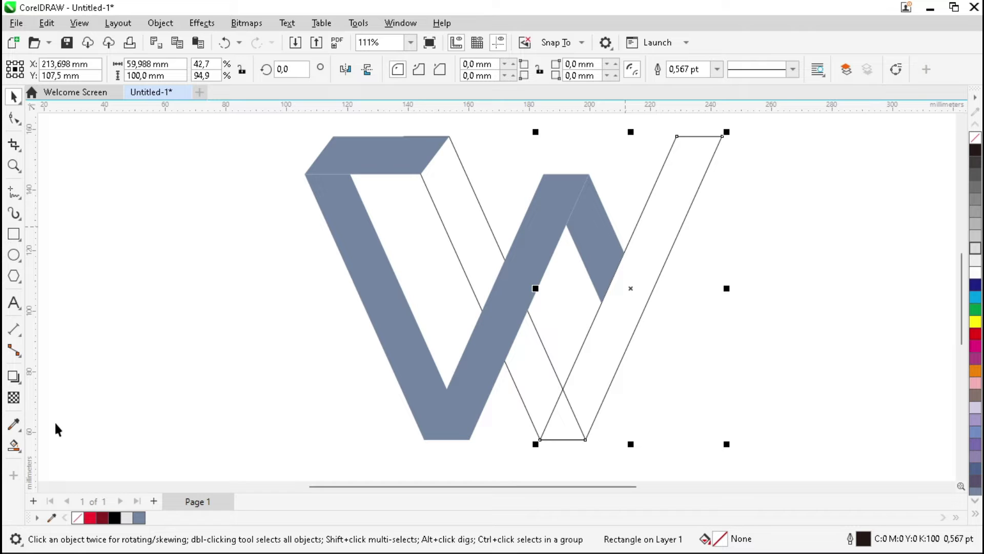
pyautogui.click(15, 446)
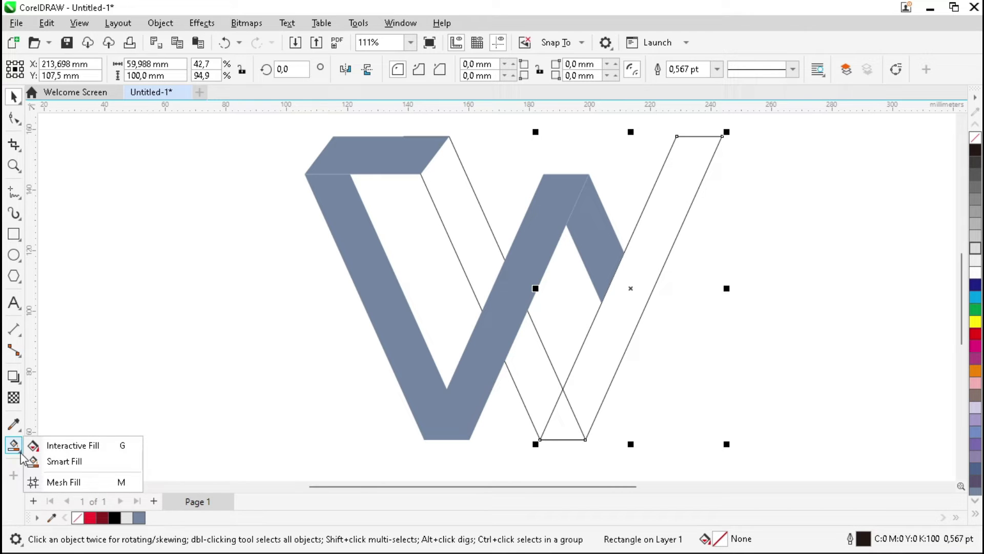
pyautogui.click(72, 445)
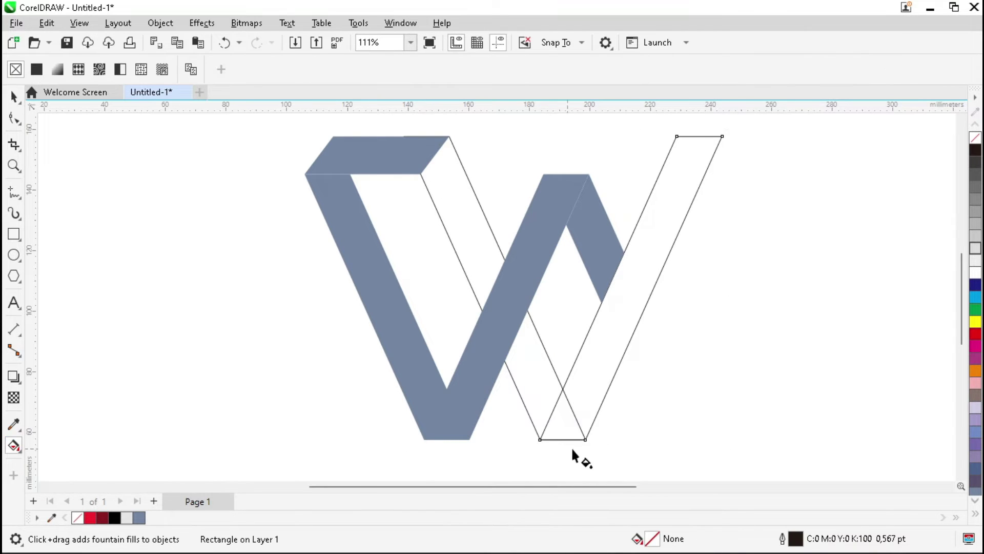
pyautogui.moveTo(540, 439); pyautogui.dragTo(675, 138)
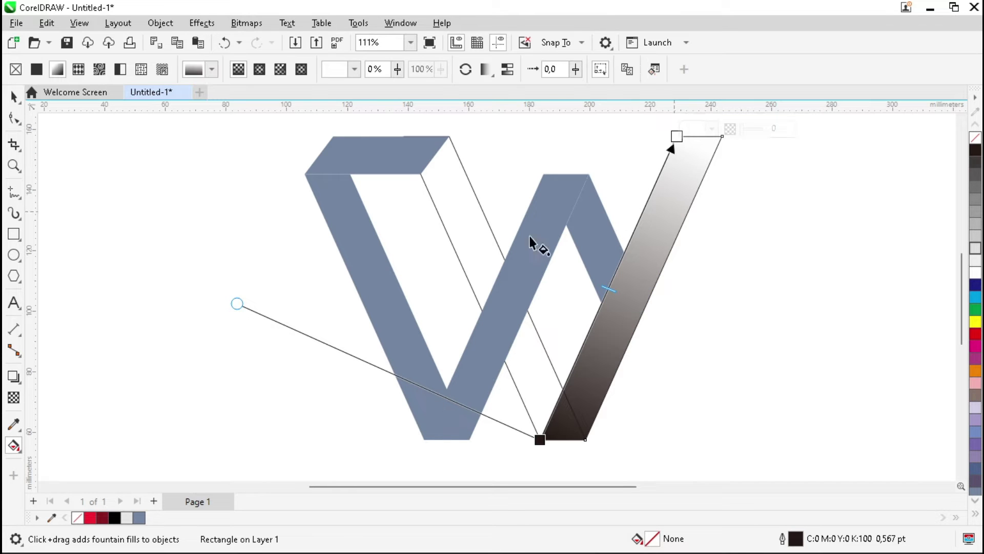
pyautogui.click(587, 439)
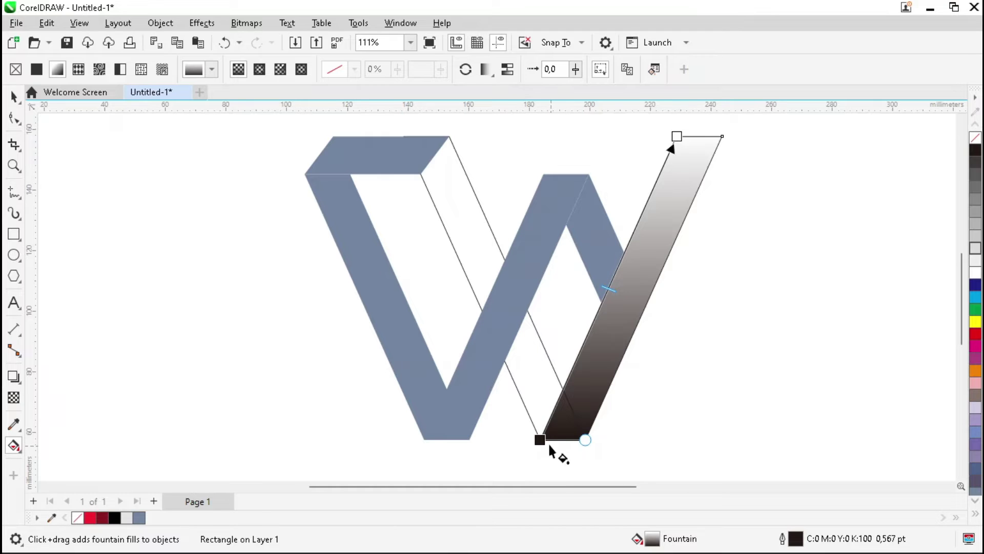
# - Colour the rightmost bar's fountain fill dark red at the base and bright red at the top
pyautogui.click(540, 439)
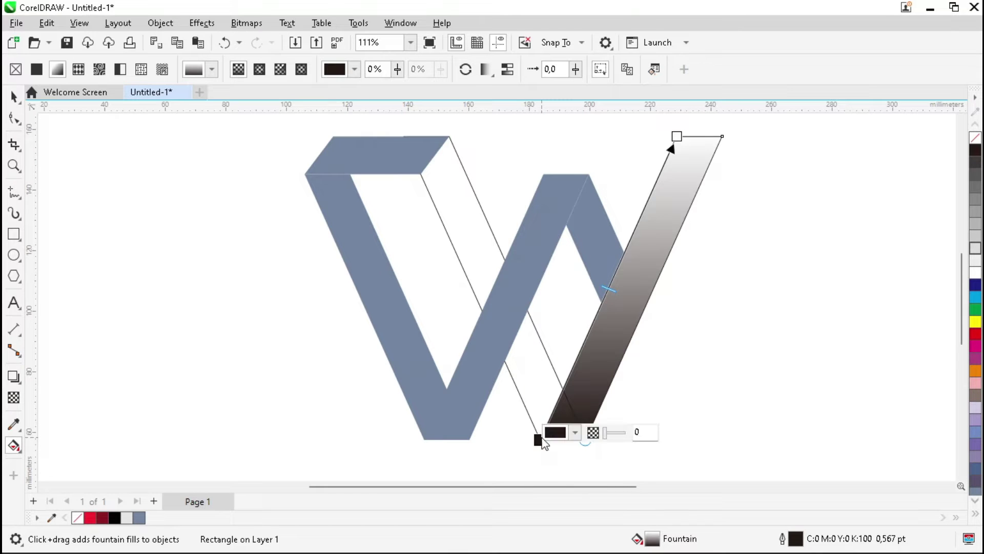
pyautogui.click(102, 518)
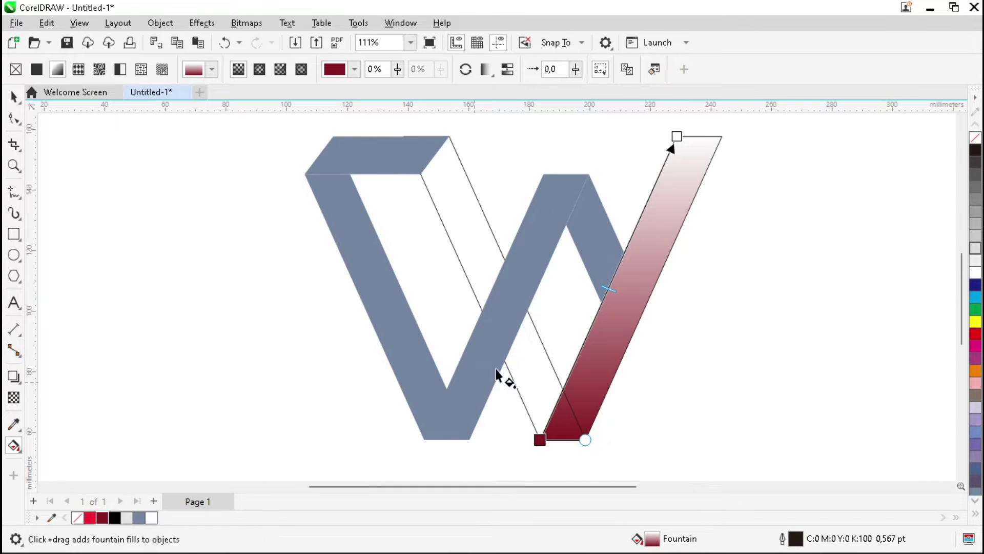
pyautogui.click(677, 136)
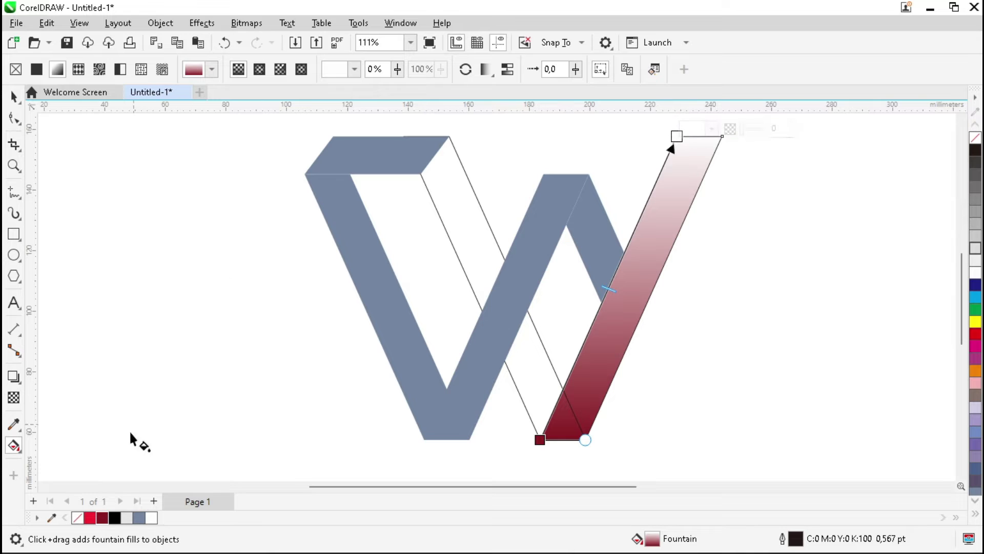
pyautogui.click(90, 518)
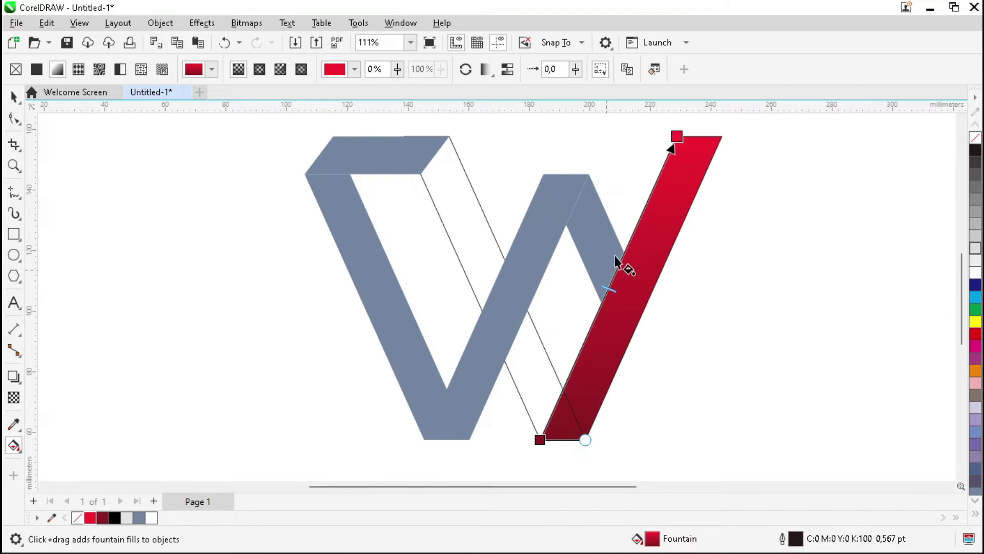
# - Copy the rightmost bar's red fountain fill to the middle outlined bar and reverse its direction
pyautogui.click(534, 377)
pyautogui.click(191, 69)
pyautogui.click(652, 231)
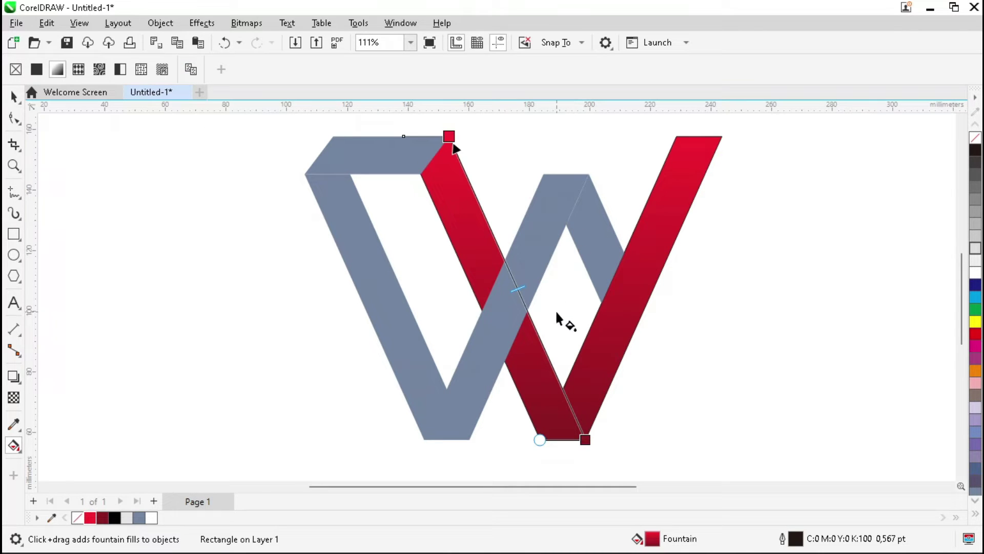
pyautogui.click(479, 238)
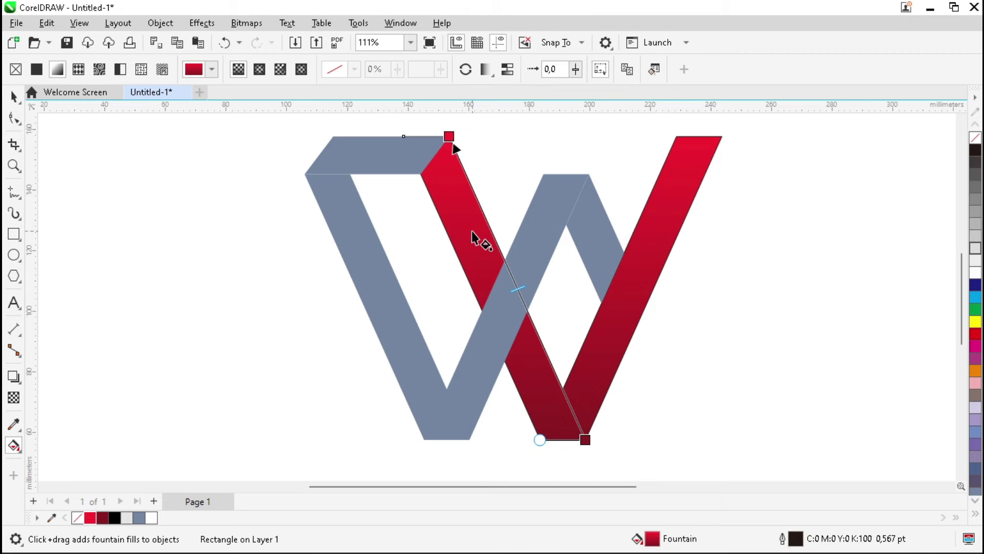
pyautogui.click(466, 68)
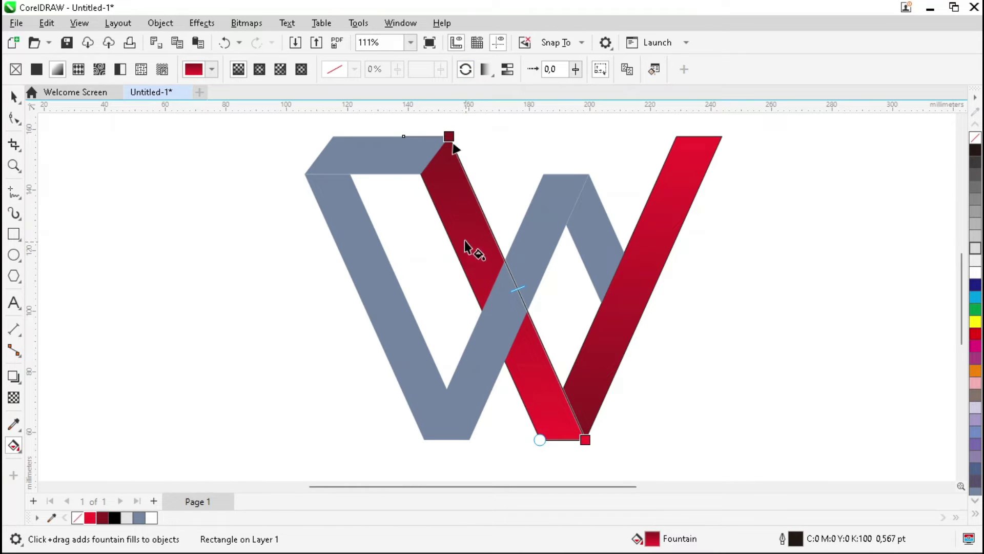
# - Copy the middle bar's fountain fill to the slanted cap and realign it along the cap's lower edge, dark red at the outer corner
pyautogui.click(368, 159)
pyautogui.click(235, 70)
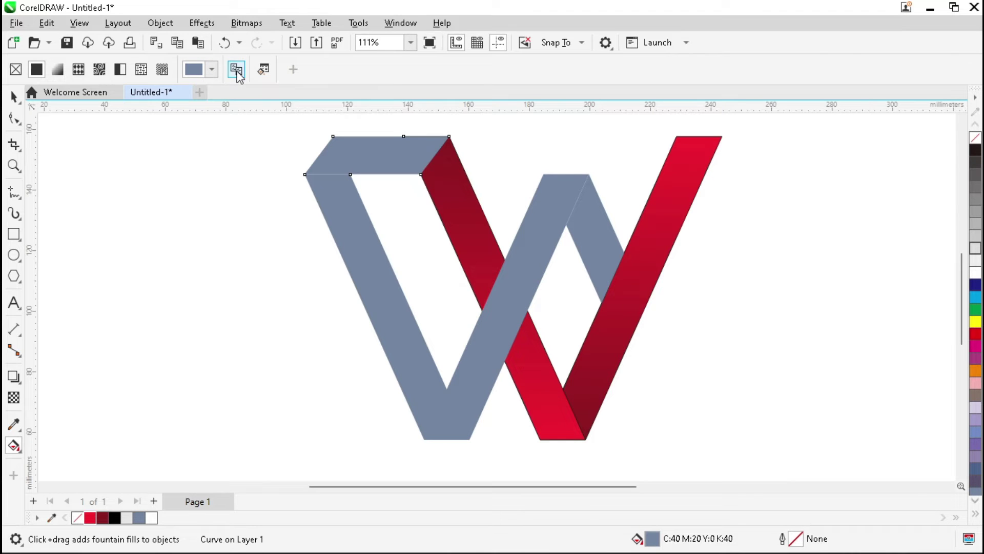
pyautogui.click(459, 218)
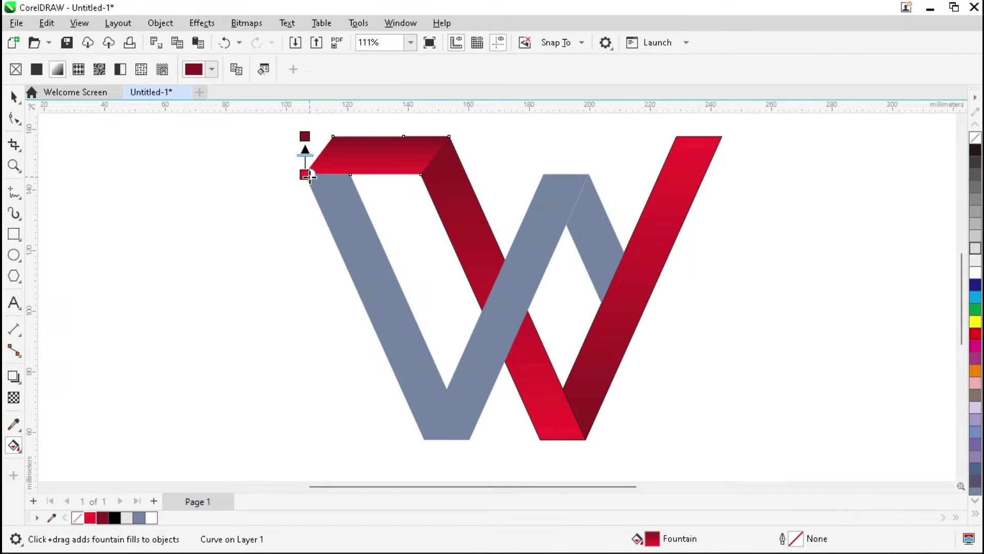
pyautogui.moveTo(306, 175); pyautogui.dragTo(424, 175)
pyautogui.moveTo(304, 136); pyautogui.dragTo(305, 174)
pyautogui.moveTo(421, 158); pyautogui.dragTo(449, 136)
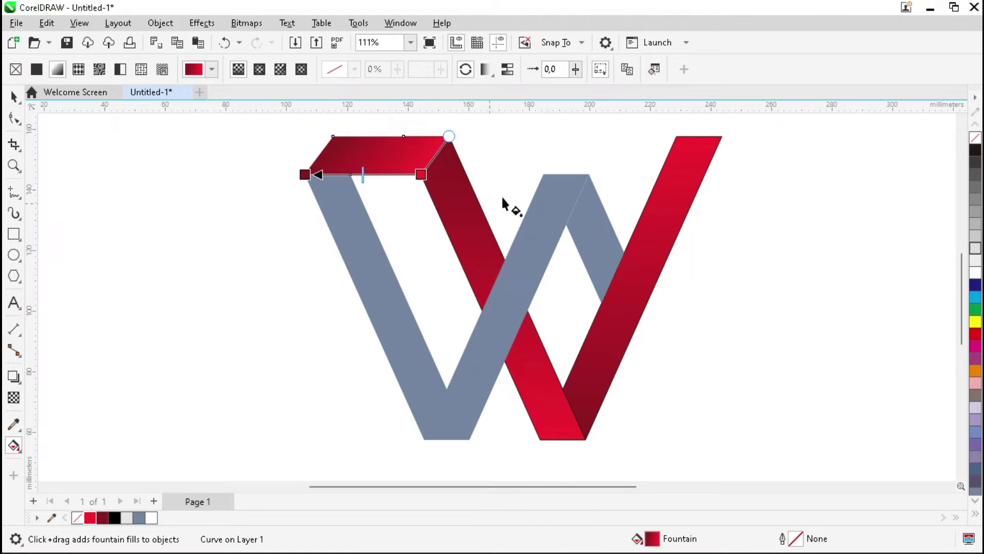
# - Copy the middle bar's fountain fill to the leftmost blue-grey bar
pyautogui.click(351, 233)
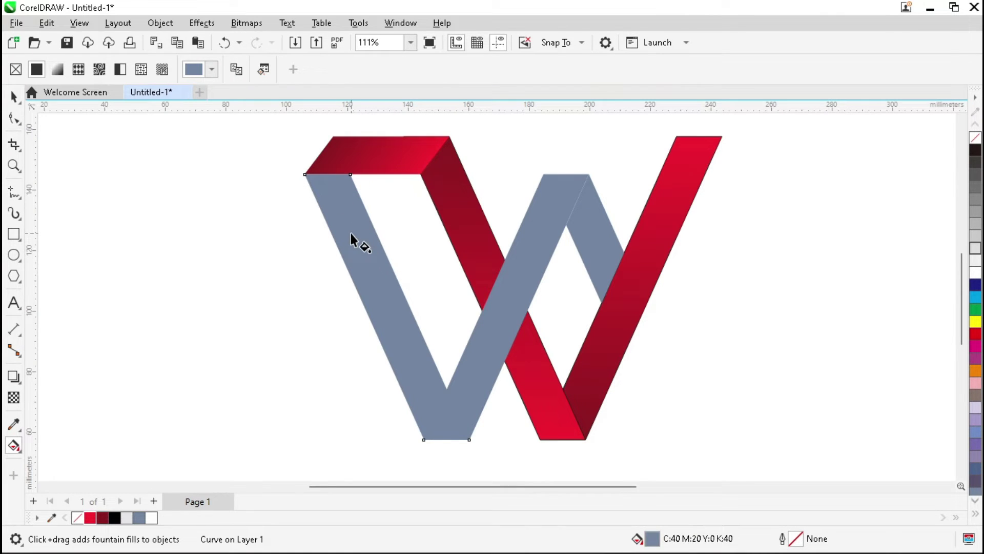
pyautogui.click(237, 71)
pyautogui.click(454, 218)
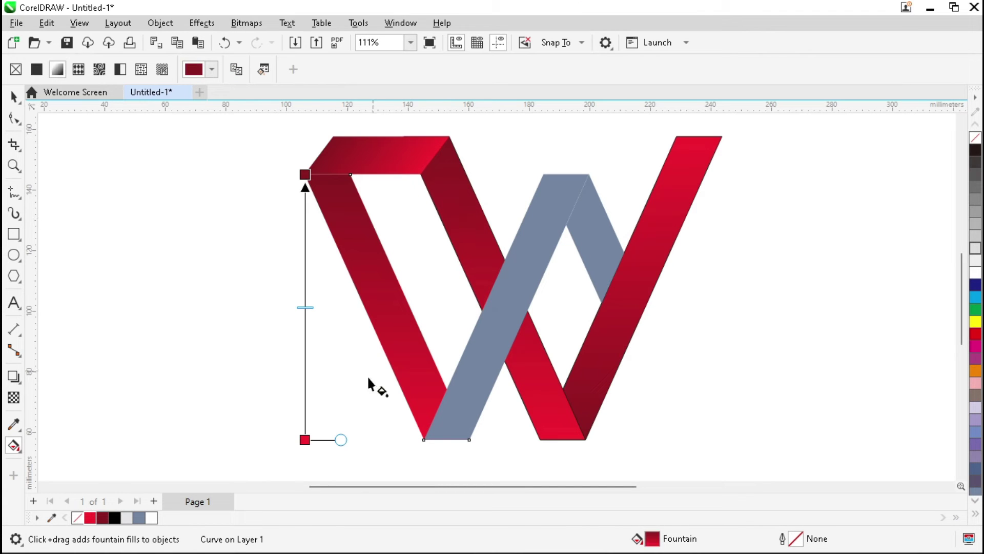
# - Realign the leftmost bar's fountain fill along its outer edge, reverse it, and skew it to the V's inner corner
pyautogui.moveTo(306, 441); pyautogui.dragTo(423, 441)
pyautogui.click(424, 440)
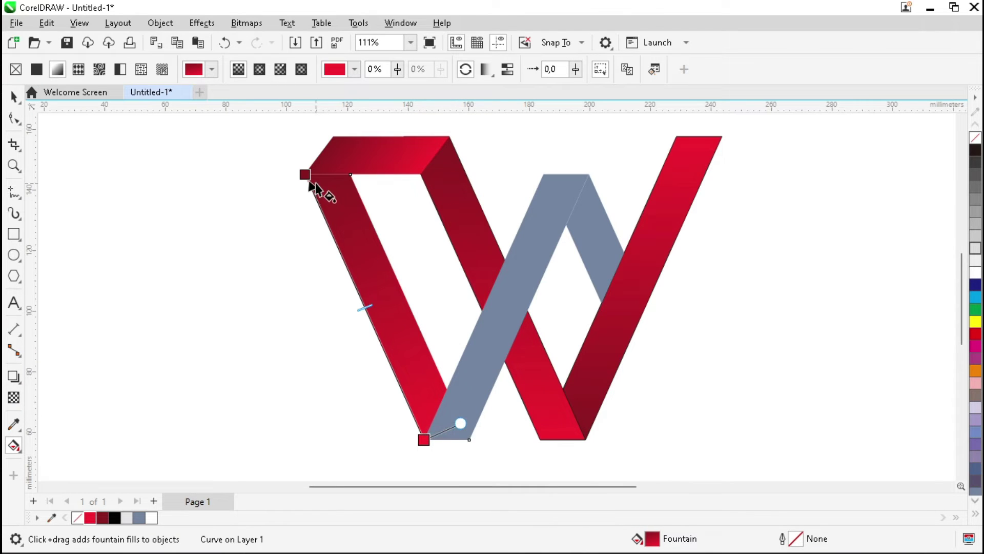
pyautogui.click(466, 69)
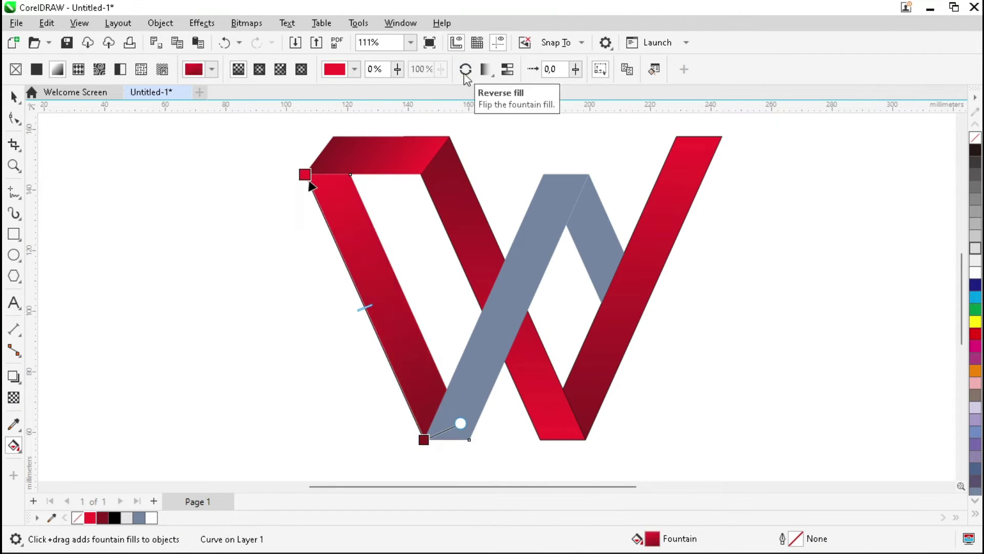
pyautogui.moveTo(464, 423); pyautogui.dragTo(448, 388)
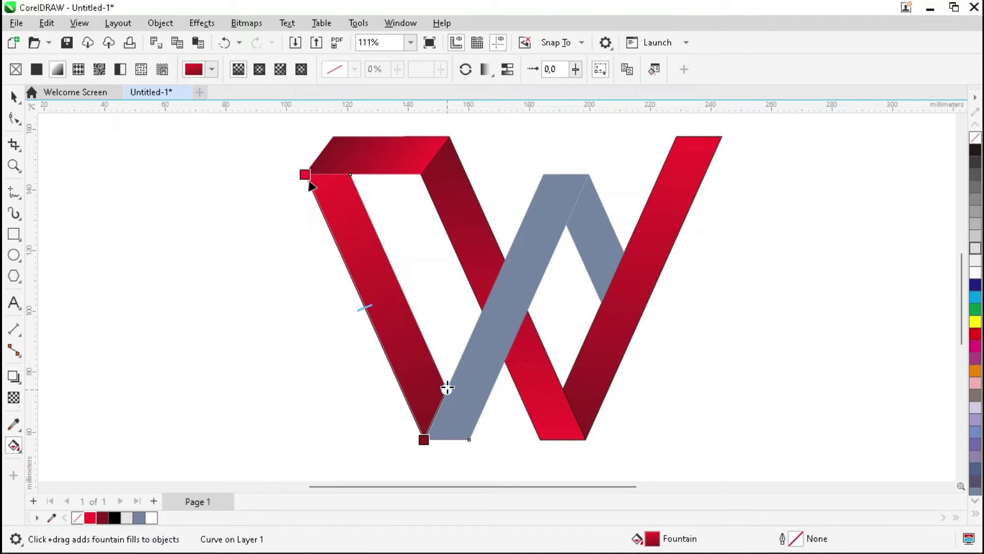
# - Copy the rightmost bar's fountain fill to the V's right arm, aligned along its edge with bright red at the base and dark red on top
pyautogui.click(484, 353)
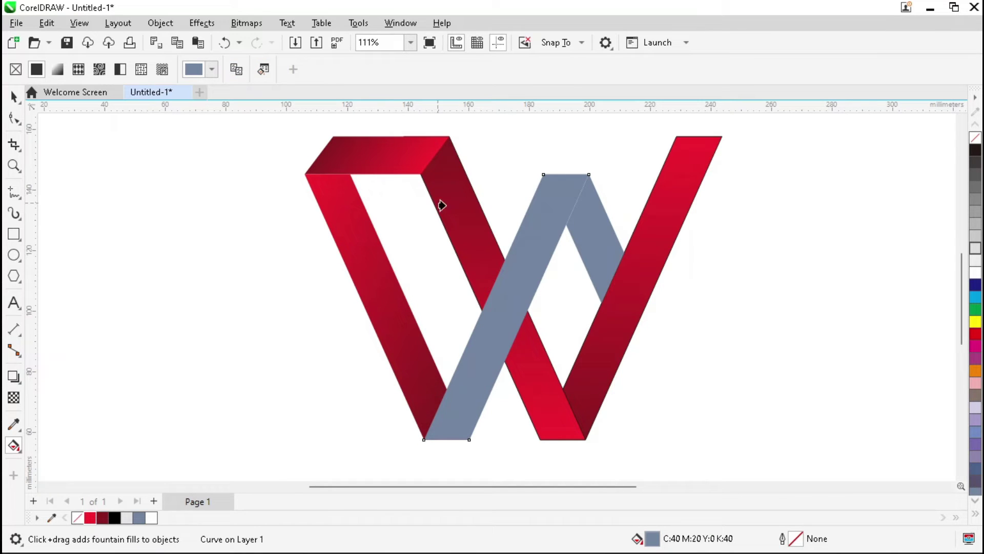
pyautogui.click(646, 274)
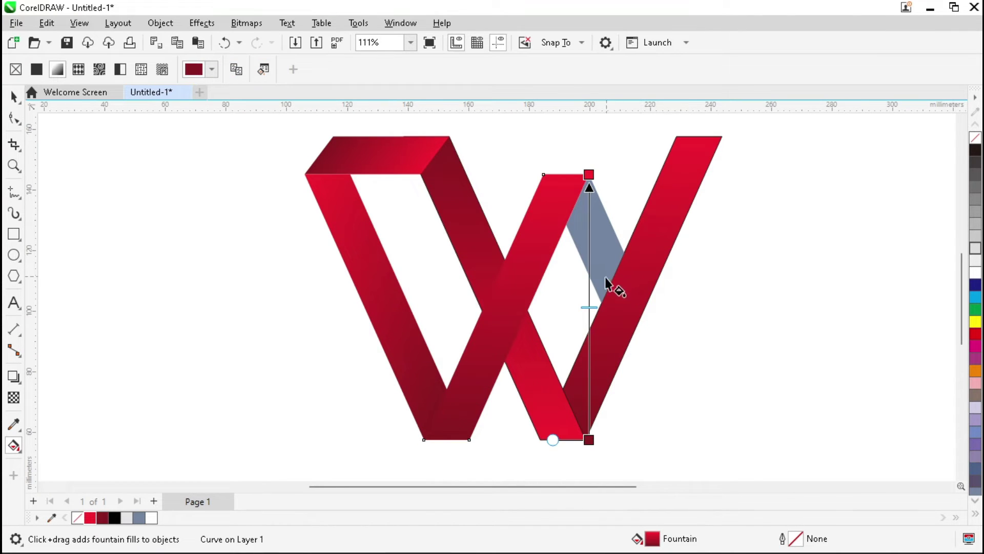
pyautogui.moveTo(590, 439); pyautogui.dragTo(422, 440)
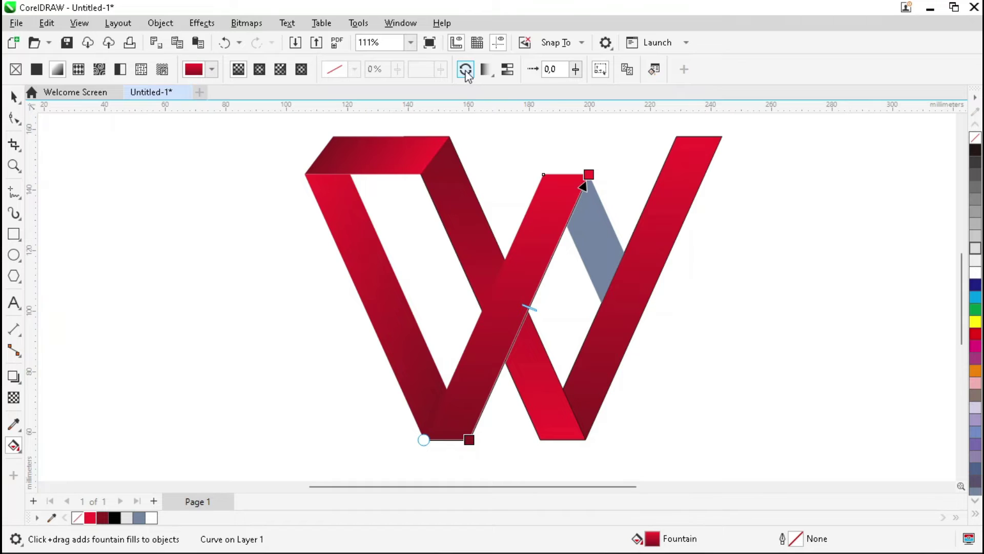
pyautogui.click(465, 69)
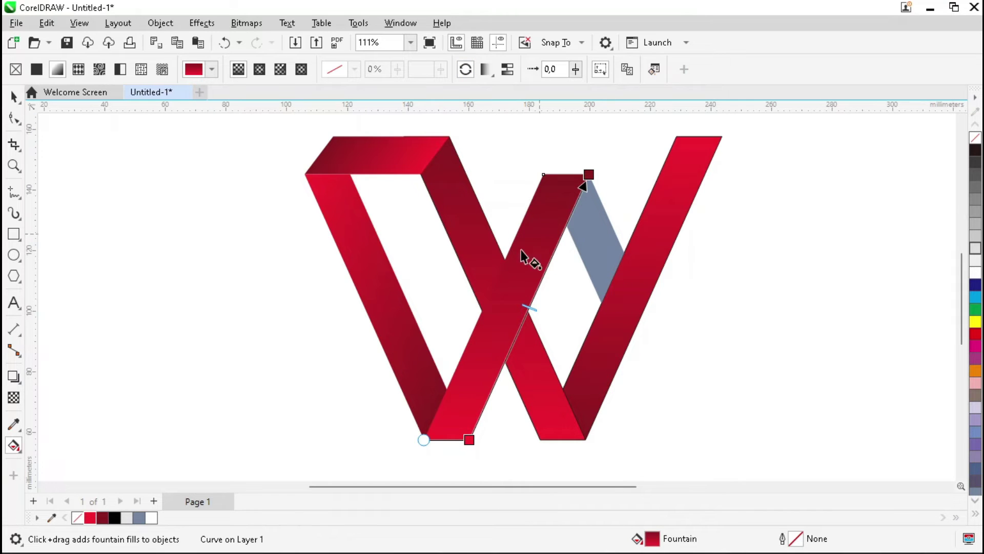
# - Copy the middle bar's fountain fill to the short blue-grey fold and realign it along the fold's lower edge, dark red beside the V's right arm
pyautogui.click(597, 238)
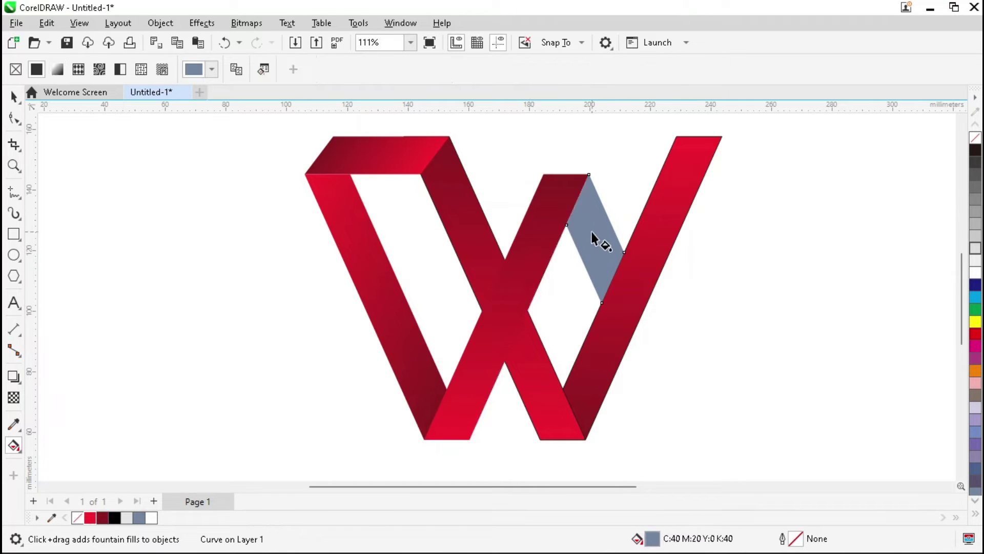
pyautogui.click(242, 74)
pyautogui.click(460, 221)
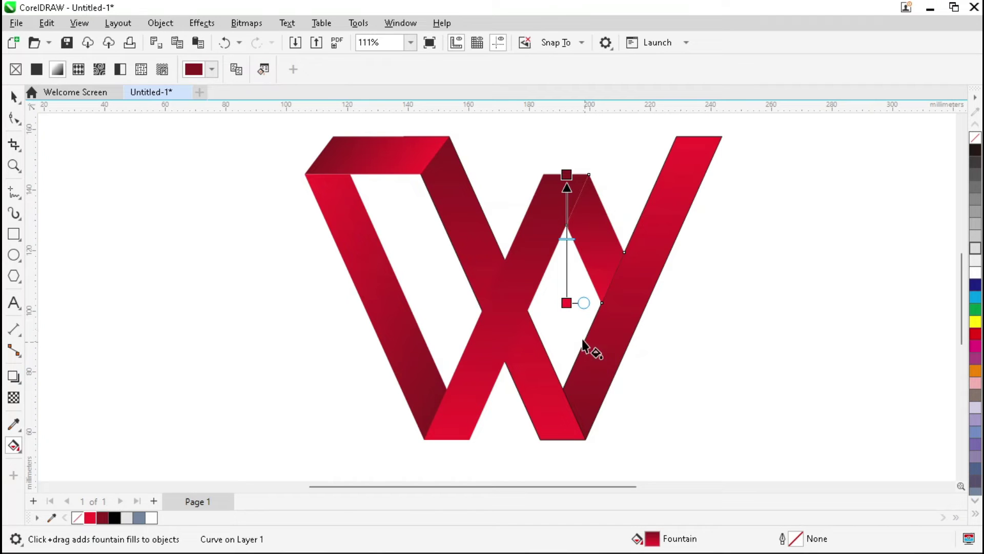
pyautogui.moveTo(566, 304); pyautogui.dragTo(603, 304)
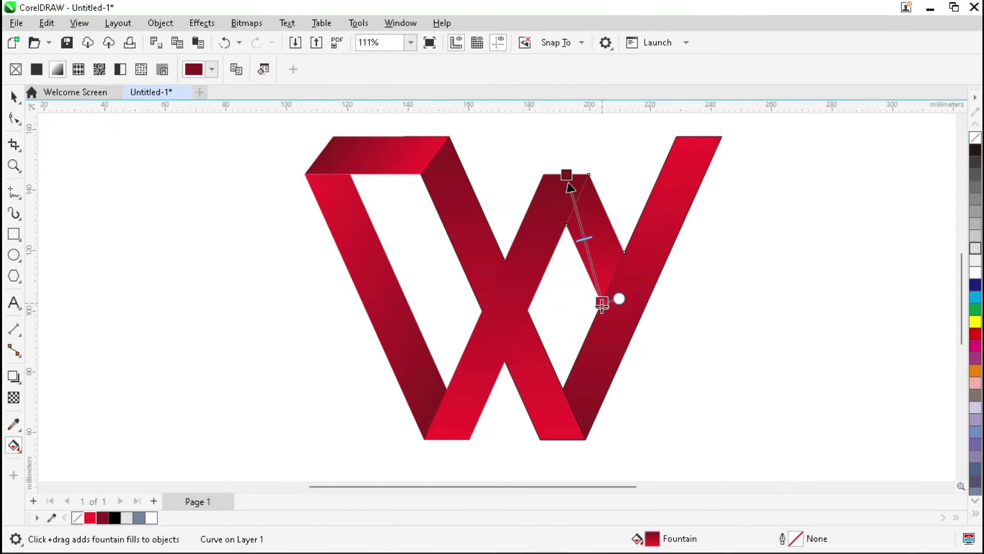
pyautogui.moveTo(566, 175); pyautogui.dragTo(564, 224)
pyautogui.moveTo(614, 299); pyautogui.dragTo(624, 252)
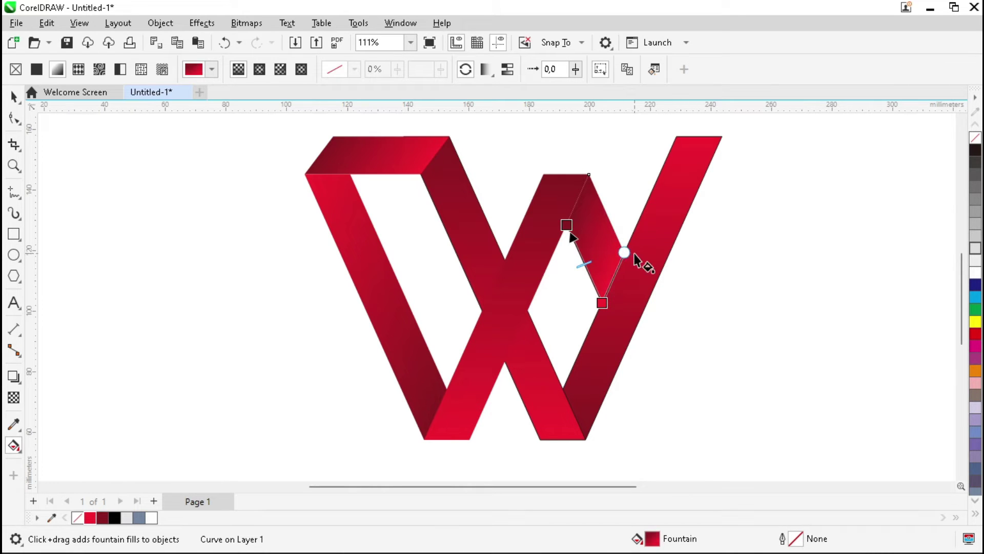
# - Reverse the short fold's fountain fill so dark red sits beside the rightmost bar, and deselect the fold
pyautogui.click(465, 69)
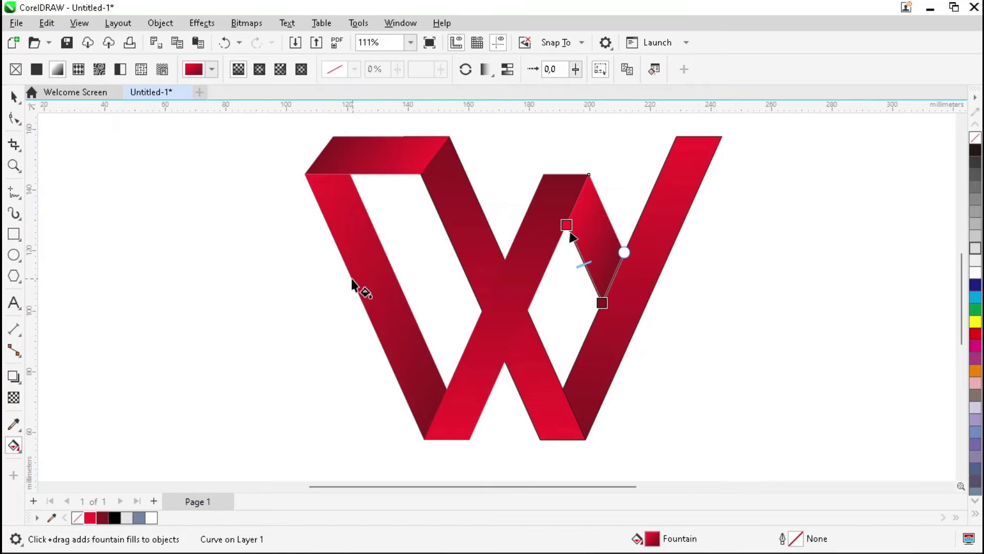
pyautogui.click(320, 279)
pyautogui.press('space')
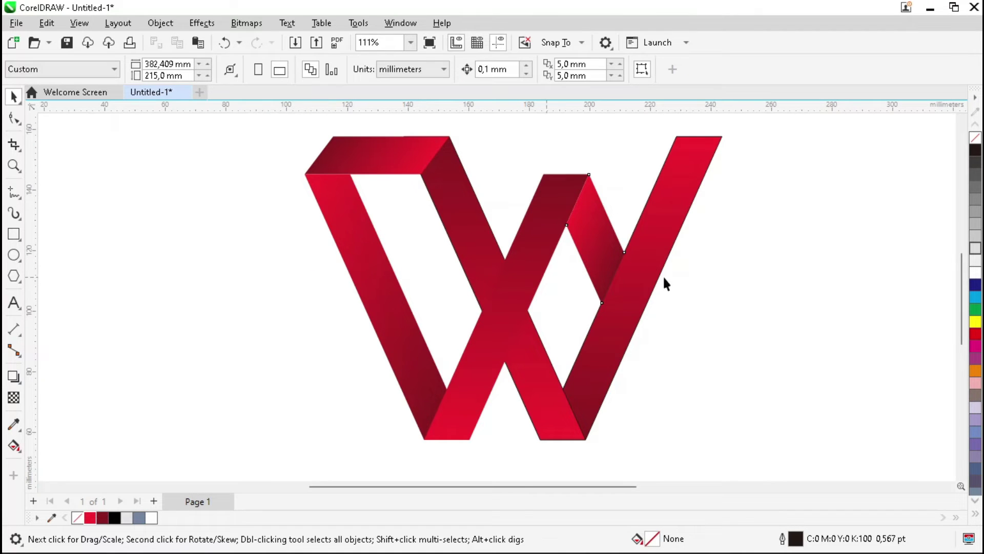
# - Remove the outlines from all six pieces of the W
pyautogui.scroll(-2, 771, 233)
pyautogui.moveTo(407, 148); pyautogui.dragTo(758, 405)
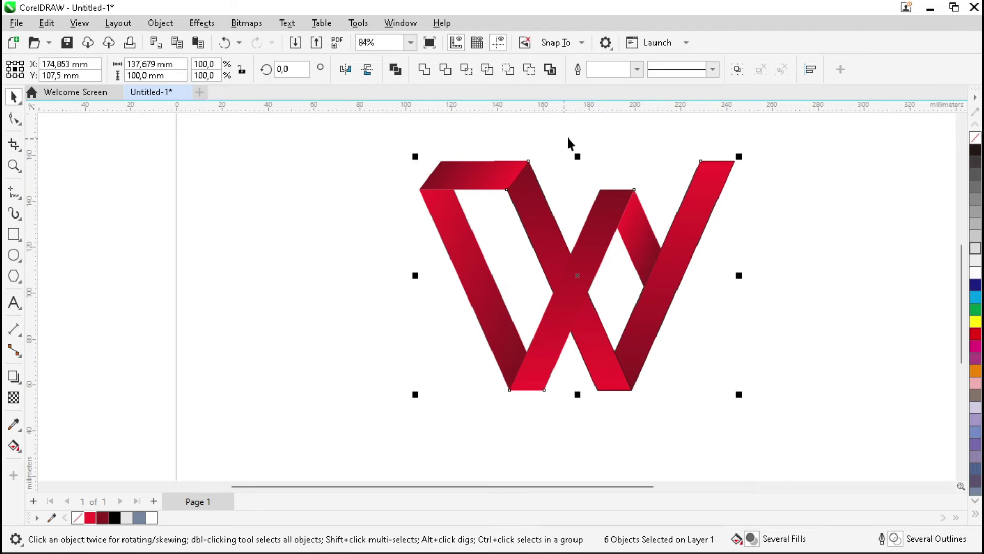
pyautogui.click(637, 70)
pyautogui.click(611, 85)
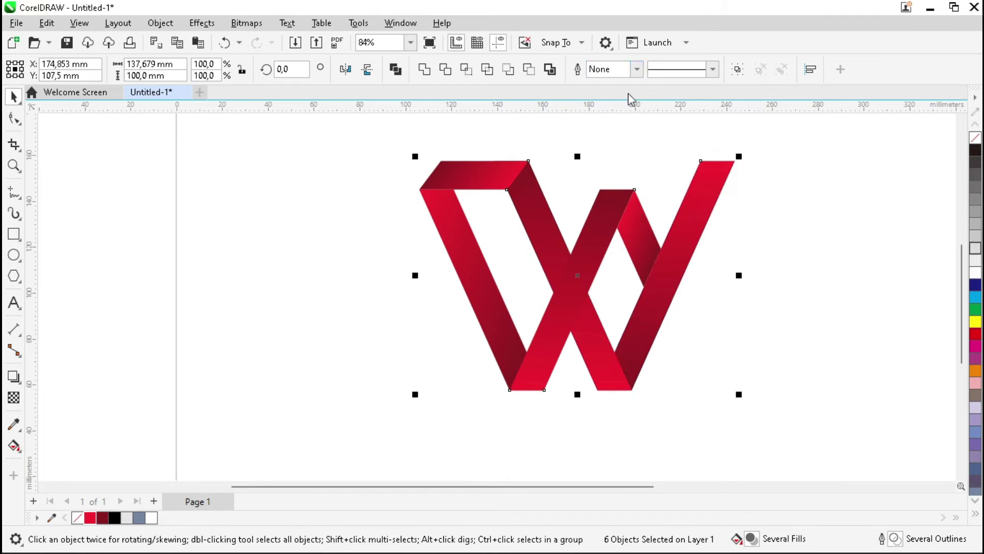
pyautogui.hotkey('shift', 'F2')
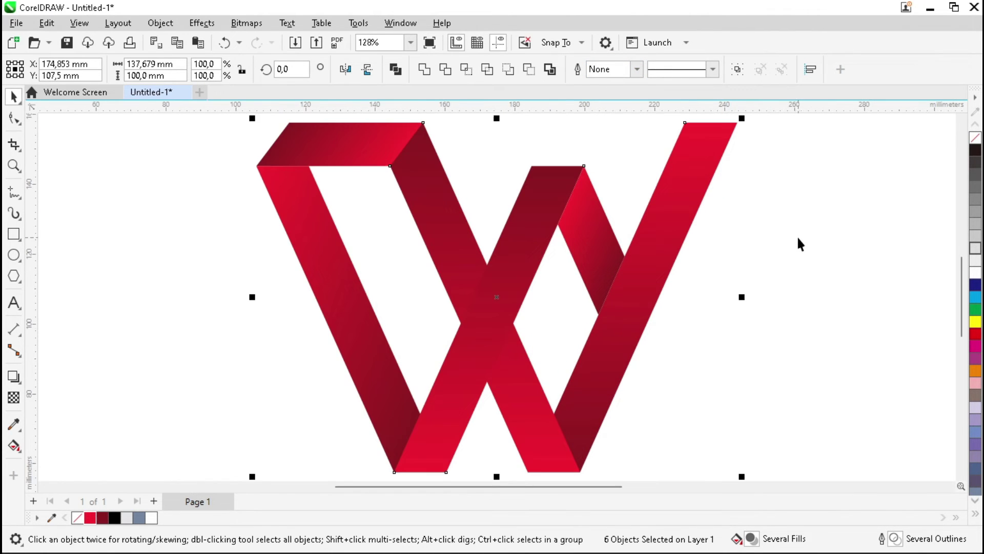
pyautogui.click(797, 227)
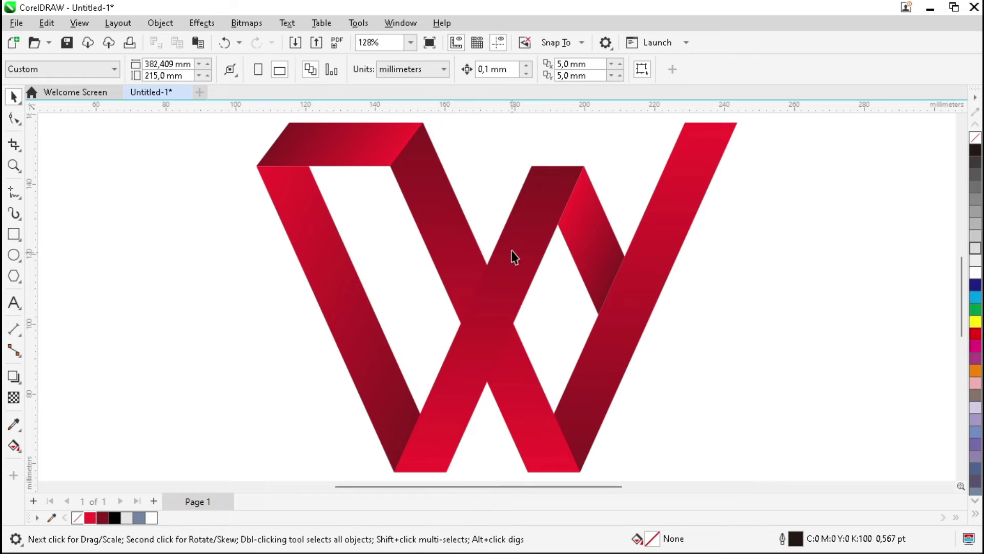
pyautogui.scroll(-2, 539, 221)
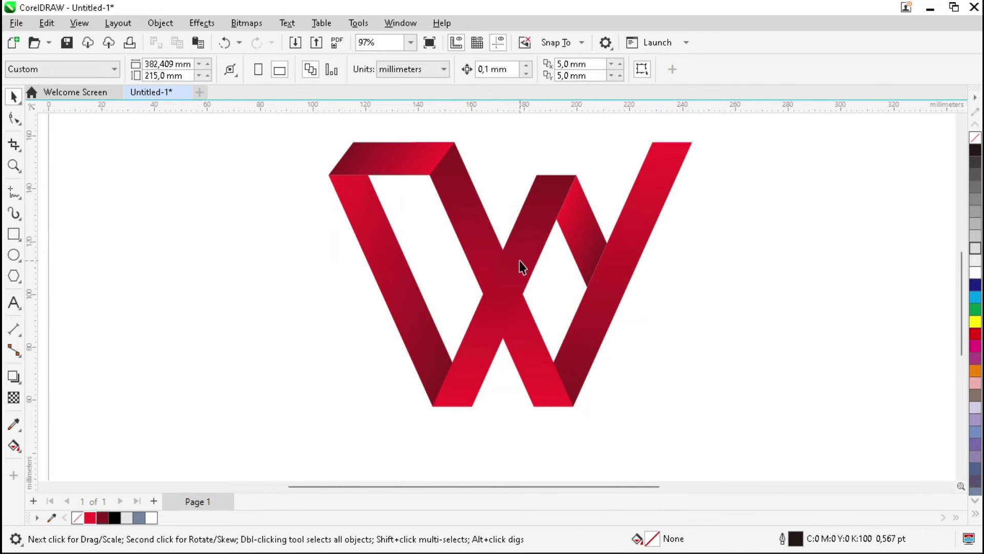
# - Apply a drop shadow with the Small Glow preset to the middle bar
pyautogui.click(499, 273)
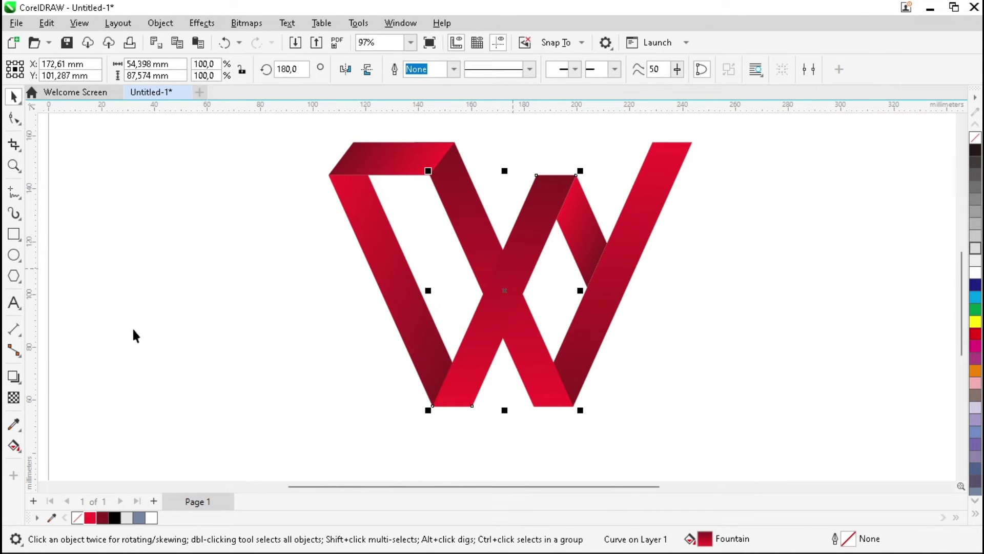
pyautogui.click(14, 378)
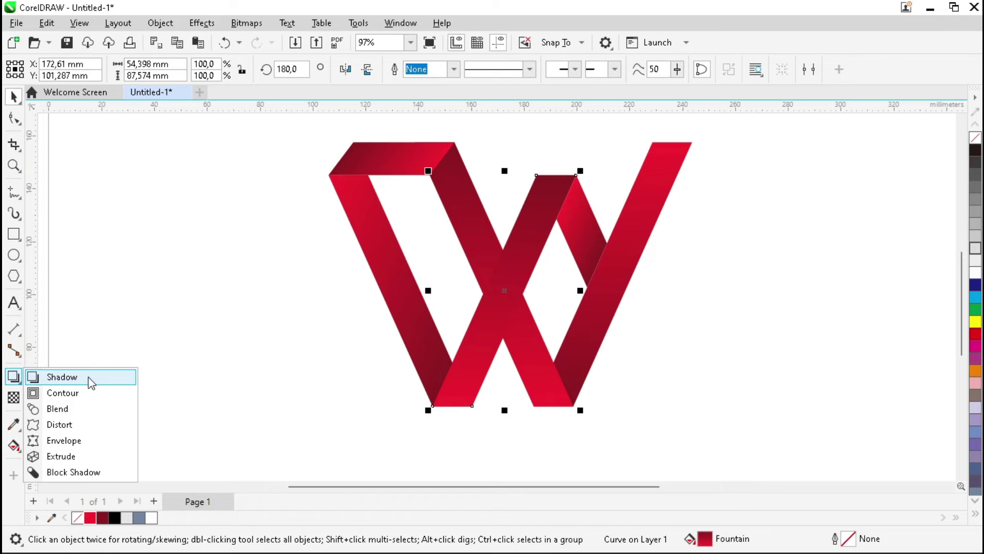
pyautogui.click(72, 379)
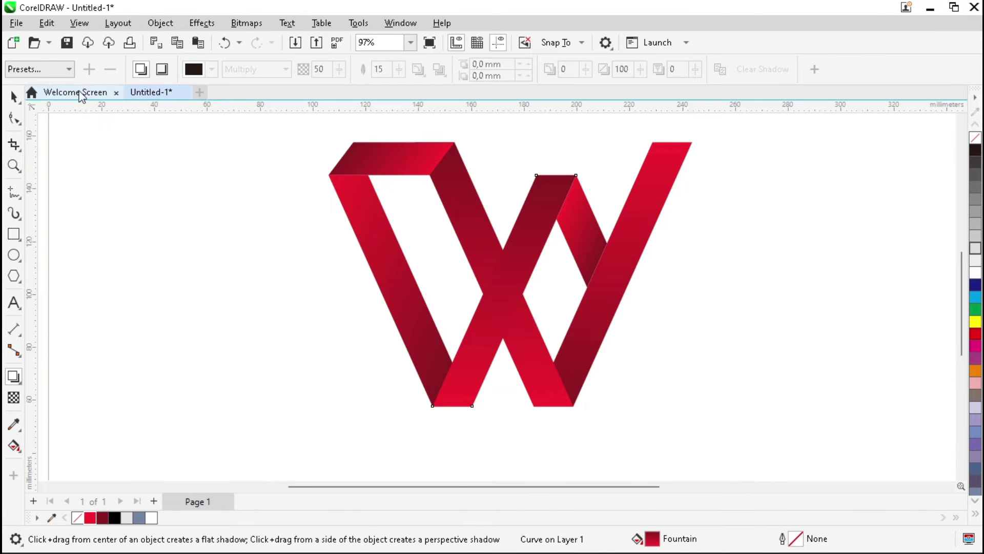
pyautogui.click(70, 70)
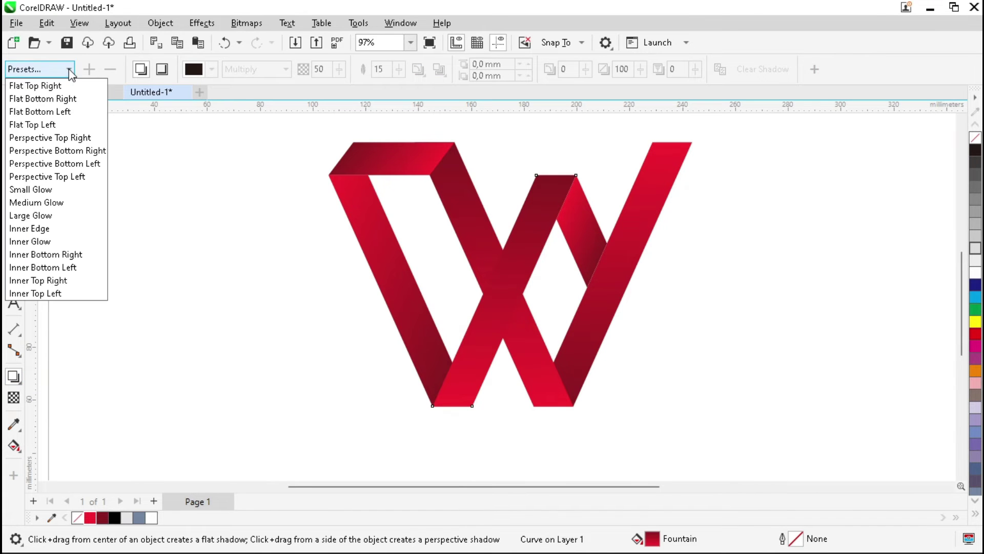
pyautogui.click(43, 190)
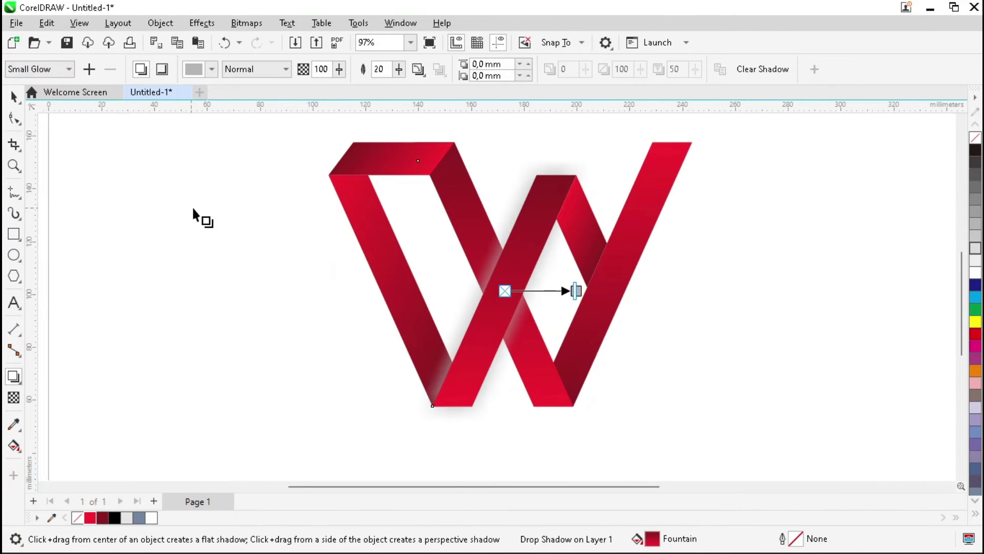
# - Set the middle bar's shadow colour to the black in the document palette
pyautogui.click(211, 69)
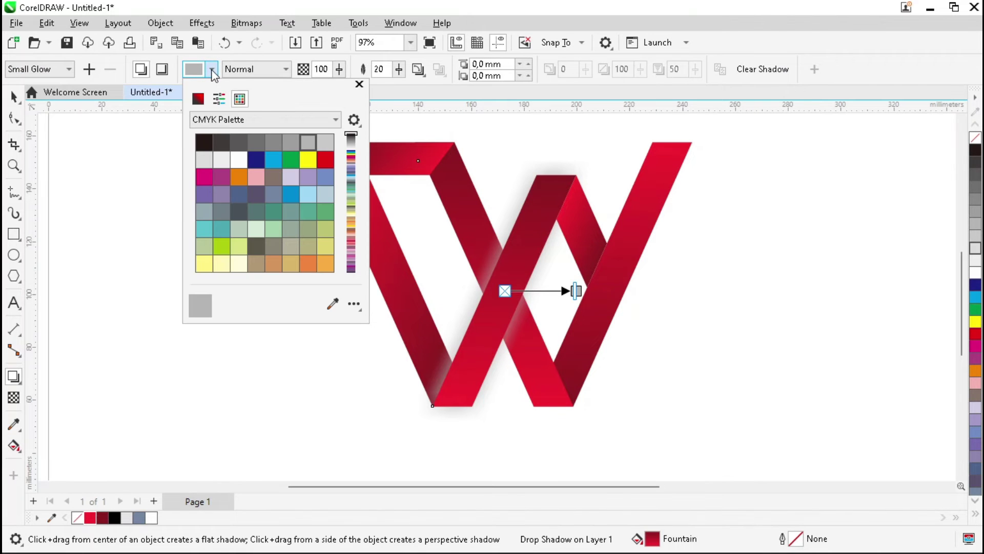
pyautogui.click(332, 305)
pyautogui.click(115, 518)
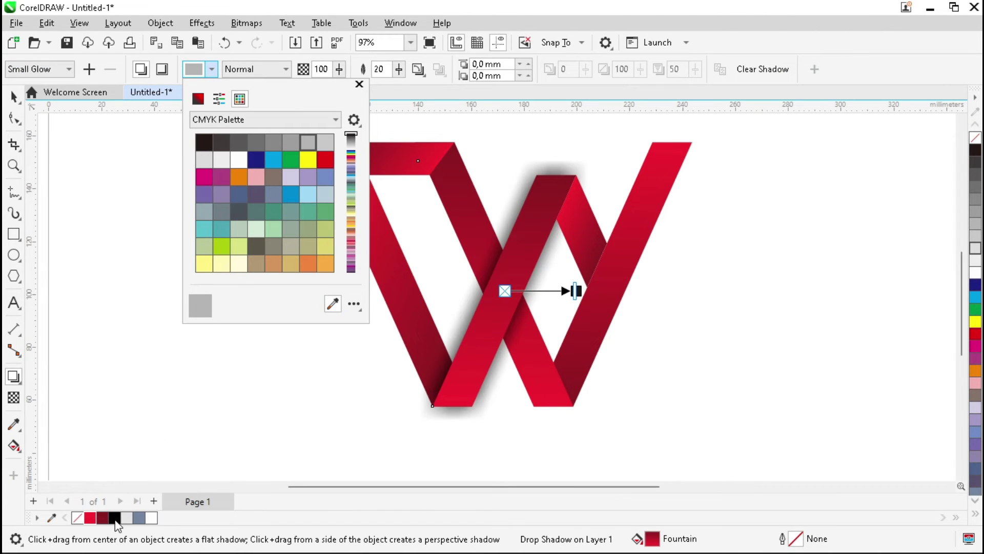
pyautogui.click(372, 451)
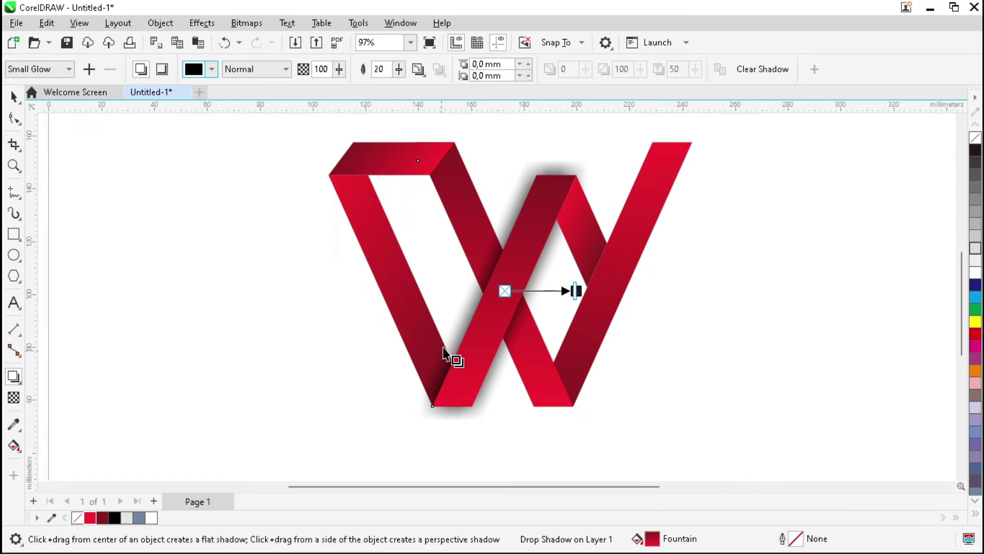
# - Break the drop shadow apart from the middle bar and deselect both objects
pyautogui.rightClick(463, 316)
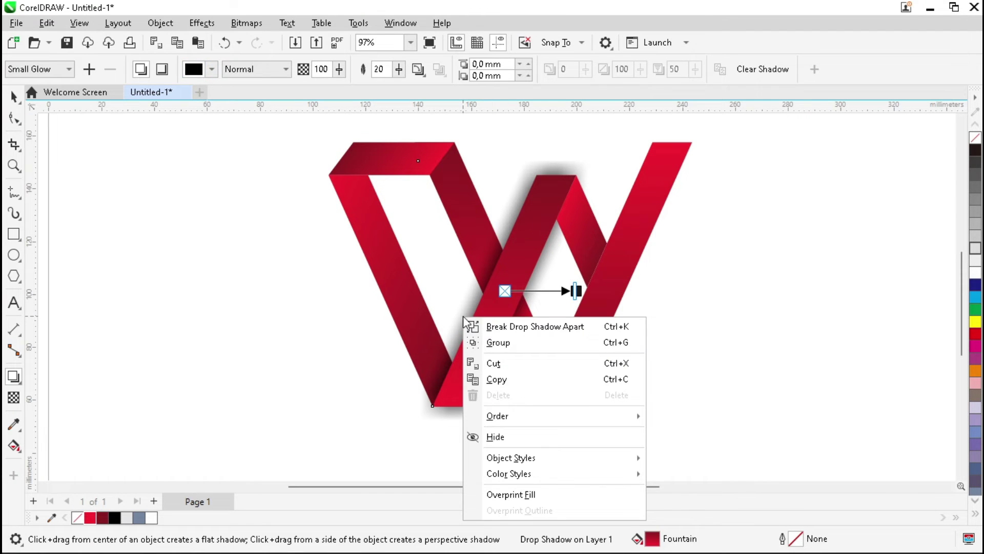
pyautogui.click(477, 328)
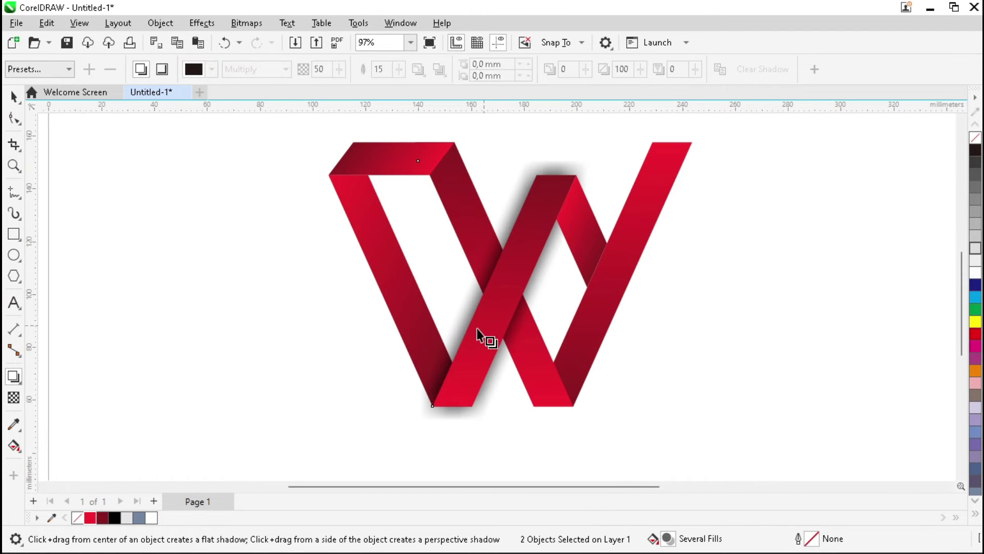
pyautogui.click(341, 332)
pyautogui.press('space')
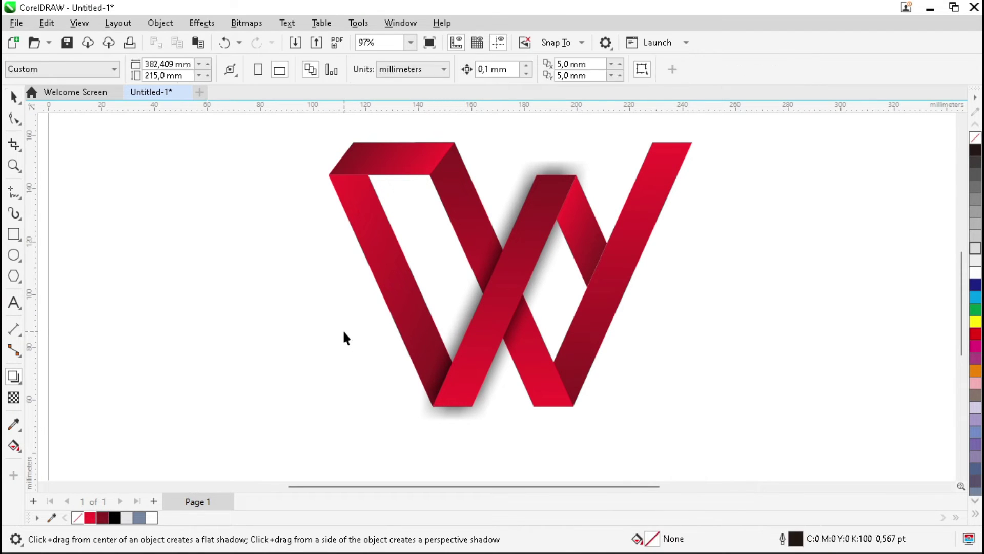
# - PowerClip the separated shadow inside the long bar that crosses behind the middle bar
pyautogui.click(471, 315)
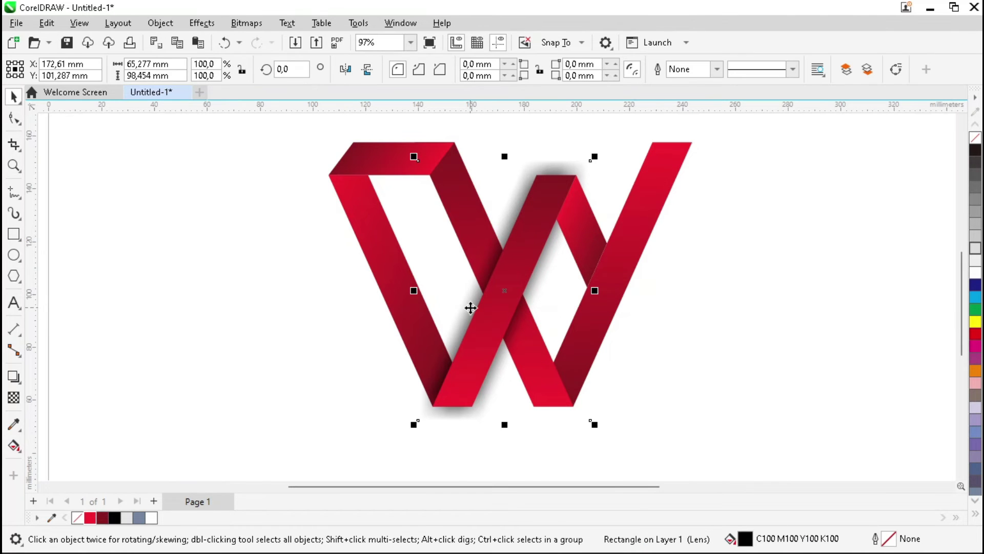
pyautogui.rightClick(471, 307)
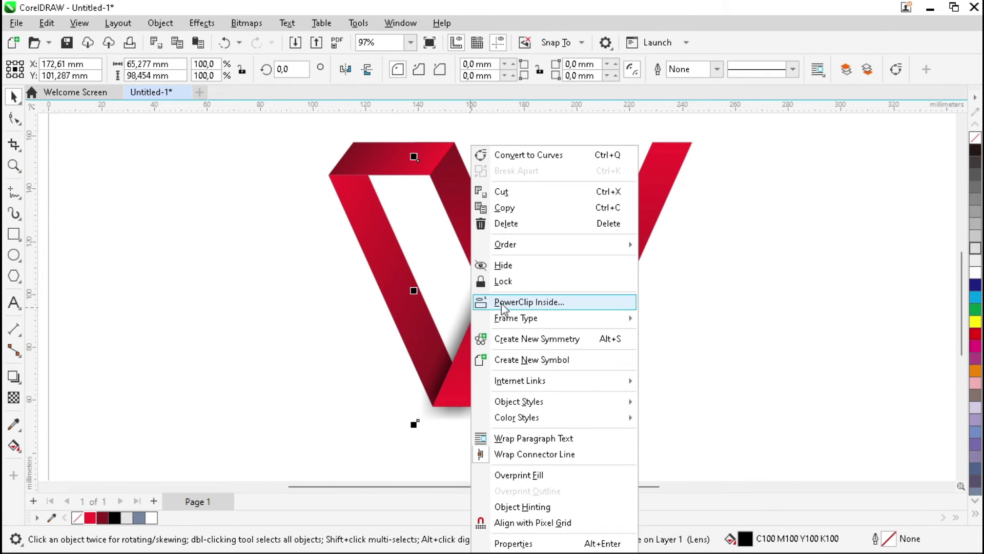
pyautogui.click(533, 303)
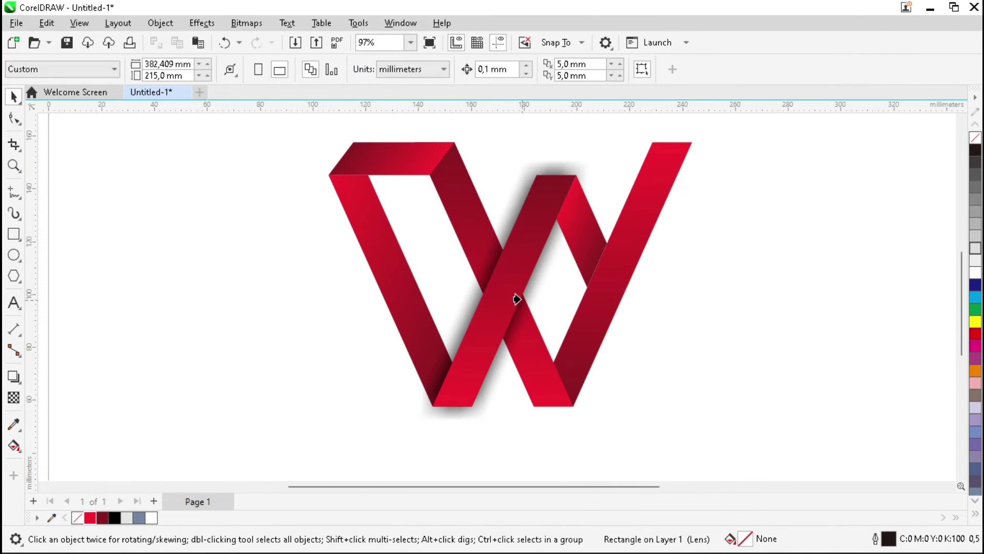
pyautogui.click(449, 153)
pyautogui.click(284, 300)
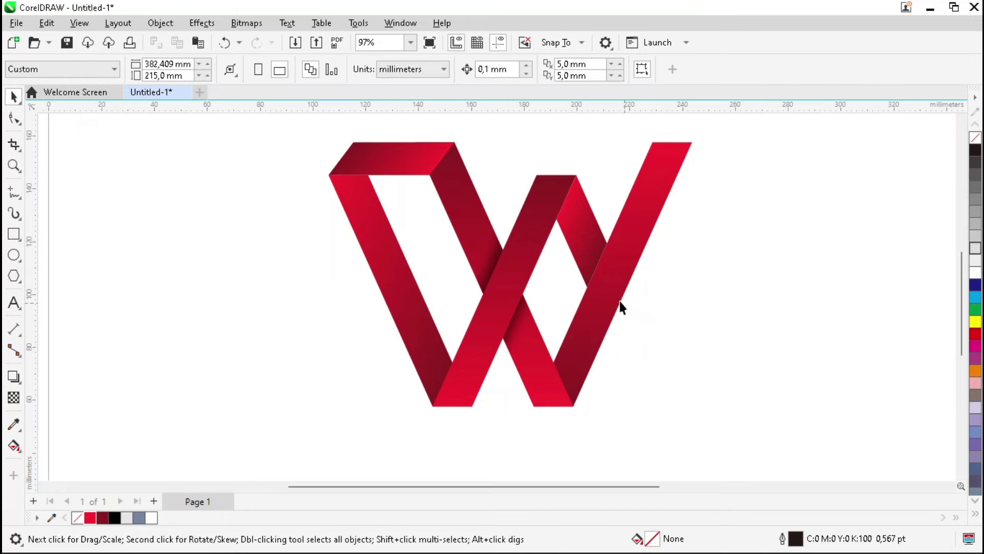
# - Group all six pieces of the W and centre the group on the page
pyautogui.moveTo(303, 127); pyautogui.dragTo(765, 442)
pyautogui.hotkey('ctrl', 'g')
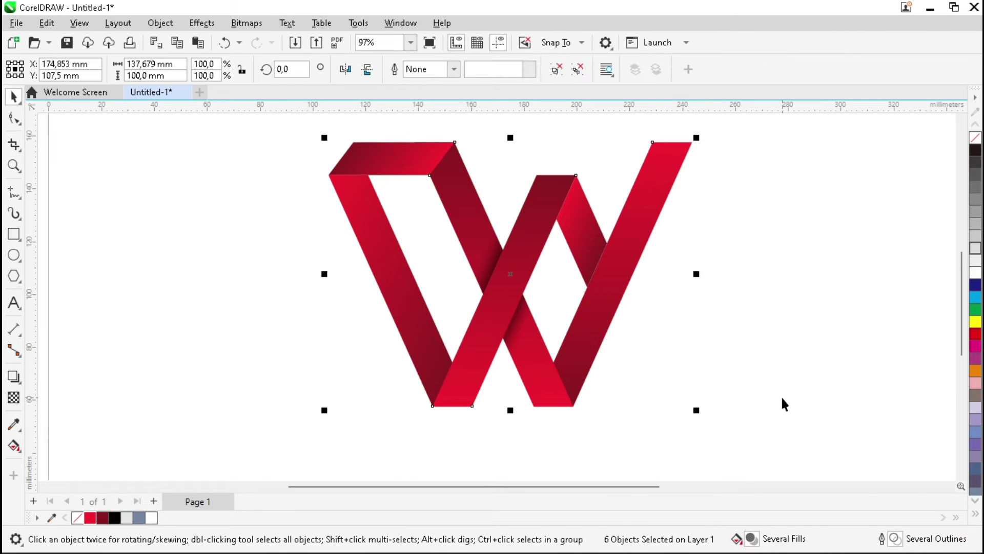
pyautogui.press('p')
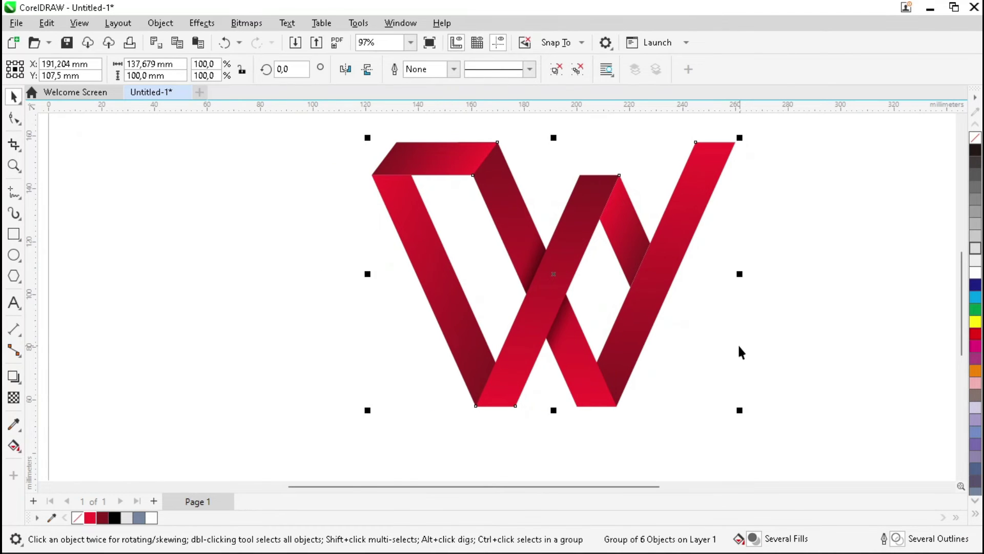
pyautogui.hotkey('shift', 'F2')
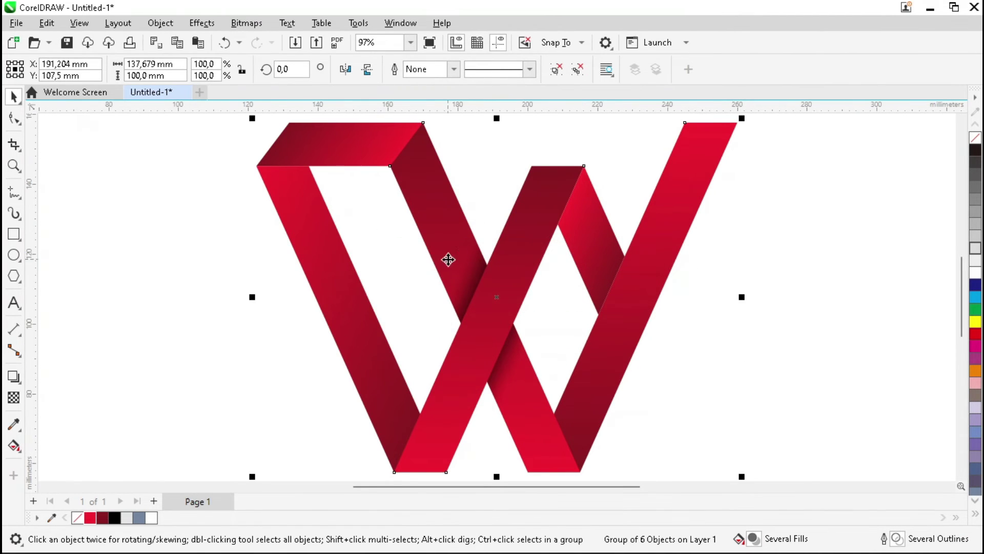
# - Draw a flat ellipse about 32 × 2.3 mm and centre it on the middle bar's bottom edge
pyautogui.scroll(-3, 502, 206)
pyautogui.scroll(-1, 504, 208)
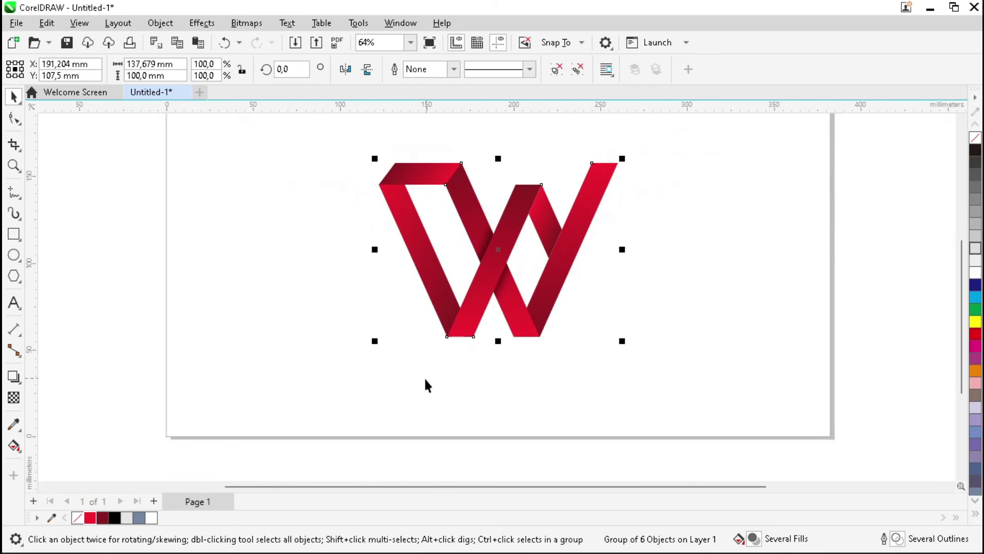
pyautogui.press('z')
pyautogui.moveTo(395, 311); pyautogui.dragTo(587, 360)
pyautogui.press('space')
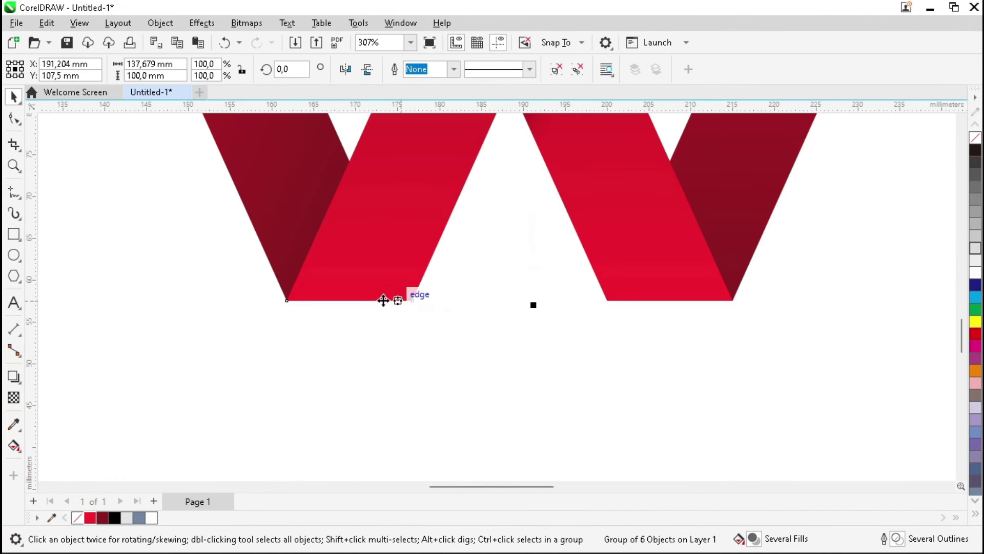
pyautogui.click(14, 255)
pyautogui.moveTo(210, 298); pyautogui.dragTo(480, 316)
pyautogui.press('space')
pyautogui.moveTo(345, 308); pyautogui.dragTo(353, 303)
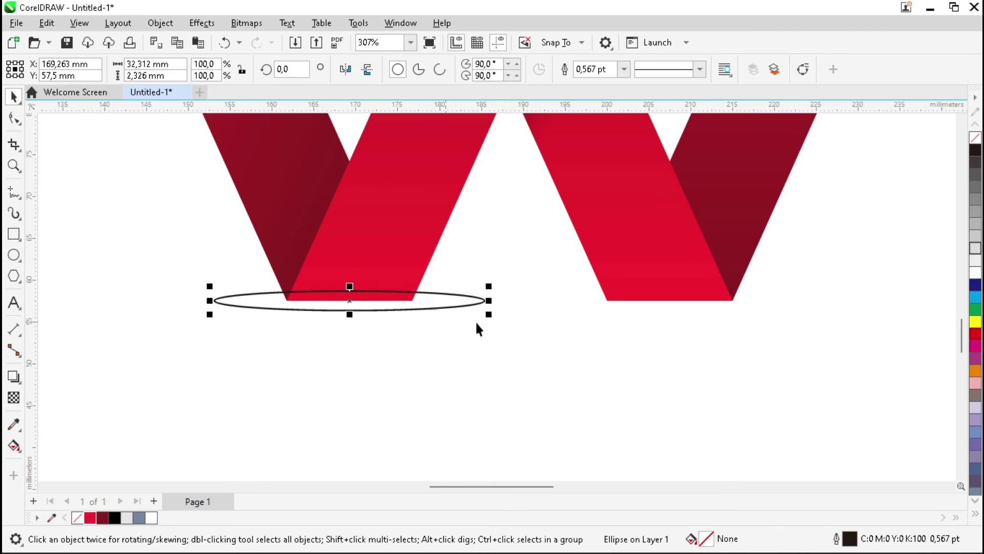
# - Fill the ellipse with black and apply a Gaussian Blur with a radius of 20 pixels
pyautogui.click(977, 150)
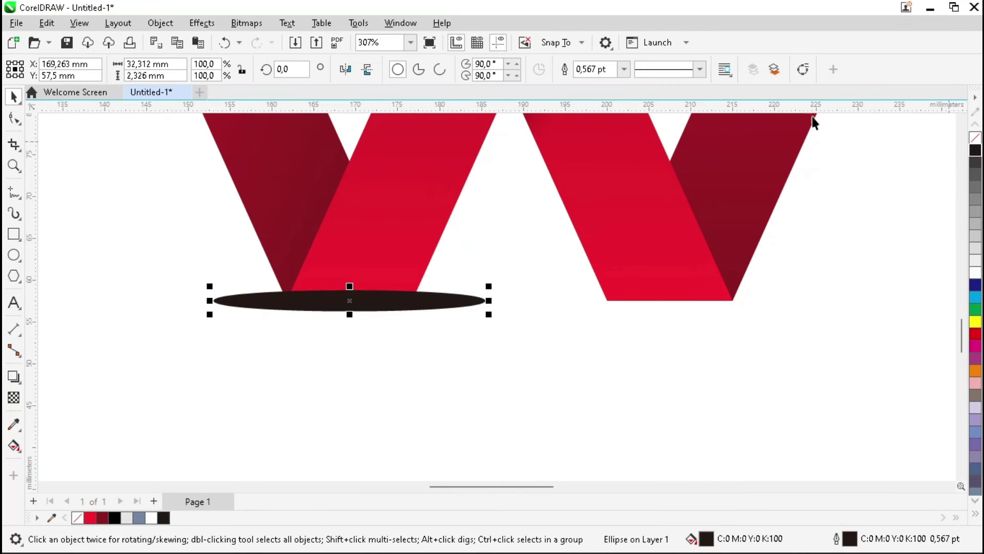
pyautogui.click(211, 27)
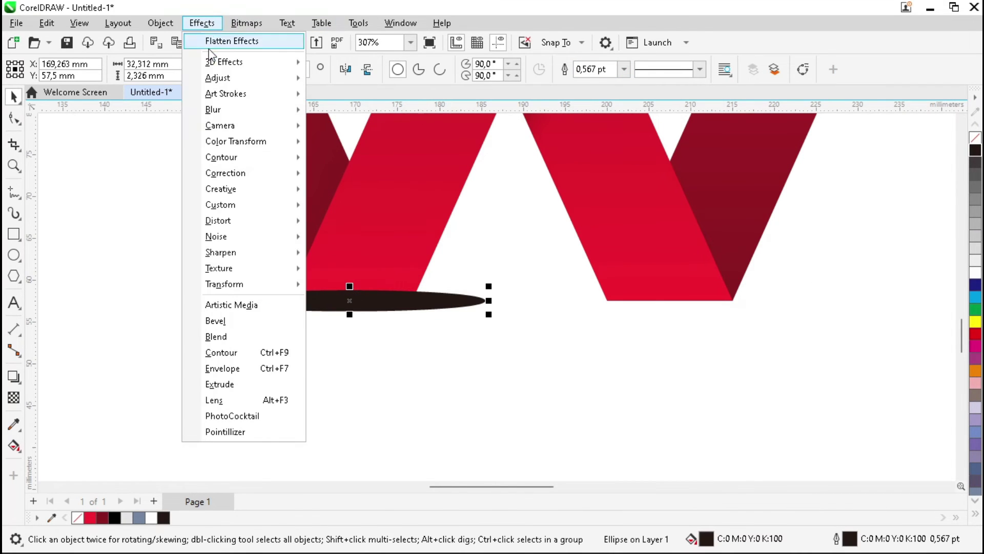
pyautogui.moveTo(220, 110)
pyautogui.click(366, 166)
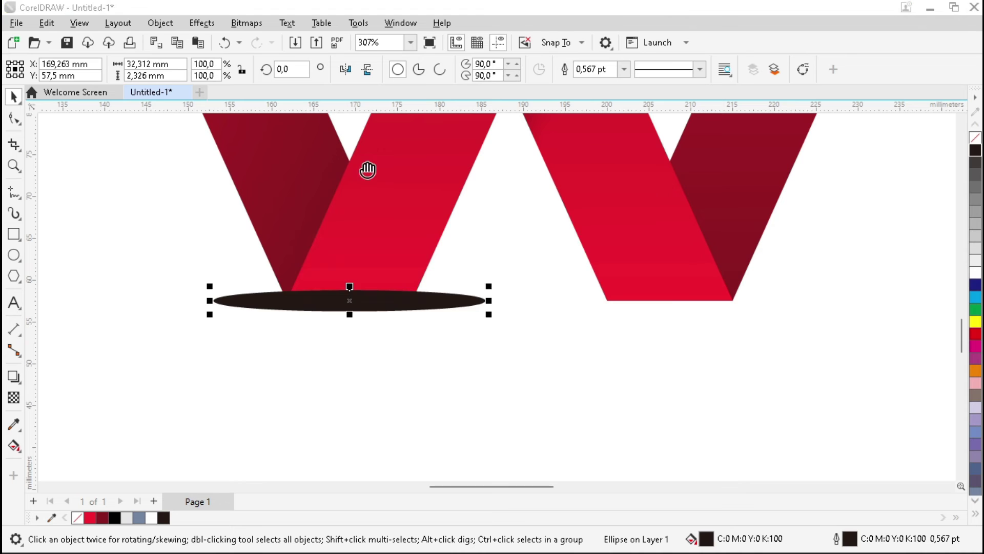
pyautogui.moveTo(431, 231); pyautogui.dragTo(620, 117)
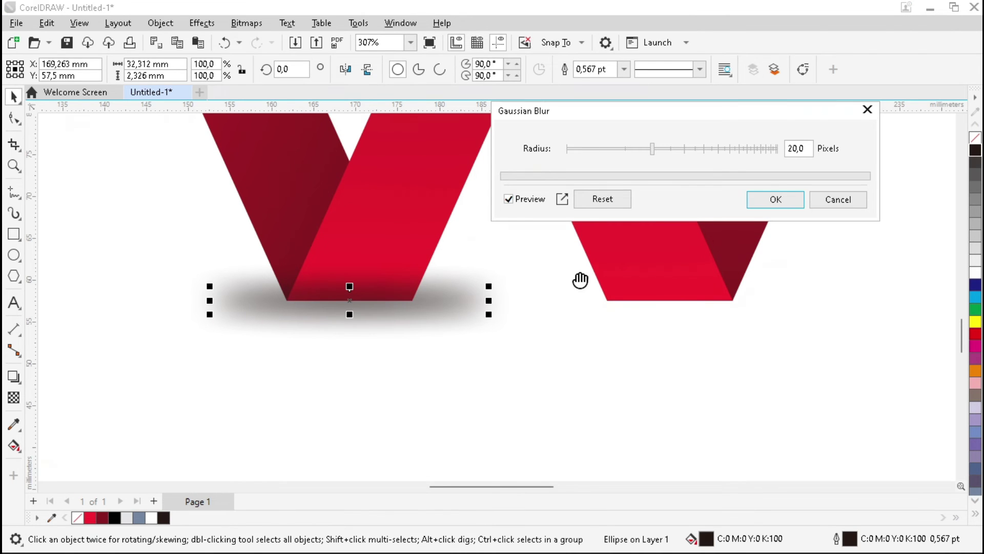
pyautogui.click(770, 200)
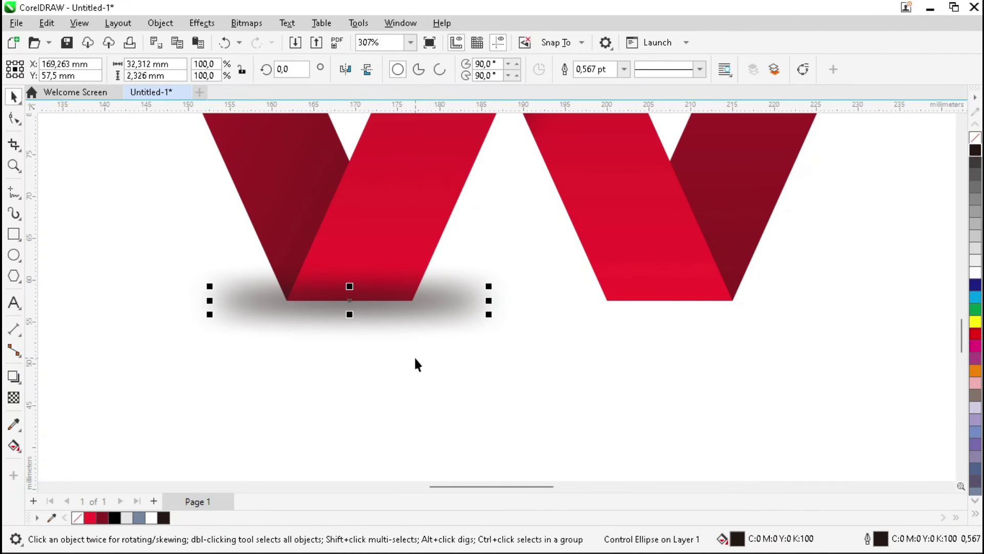
# - Copy the blurred ellipse horizontally to the other base of the W and send both shadows behind the logo
pyautogui.moveTo(349, 301); pyautogui.dragTo(672, 300)
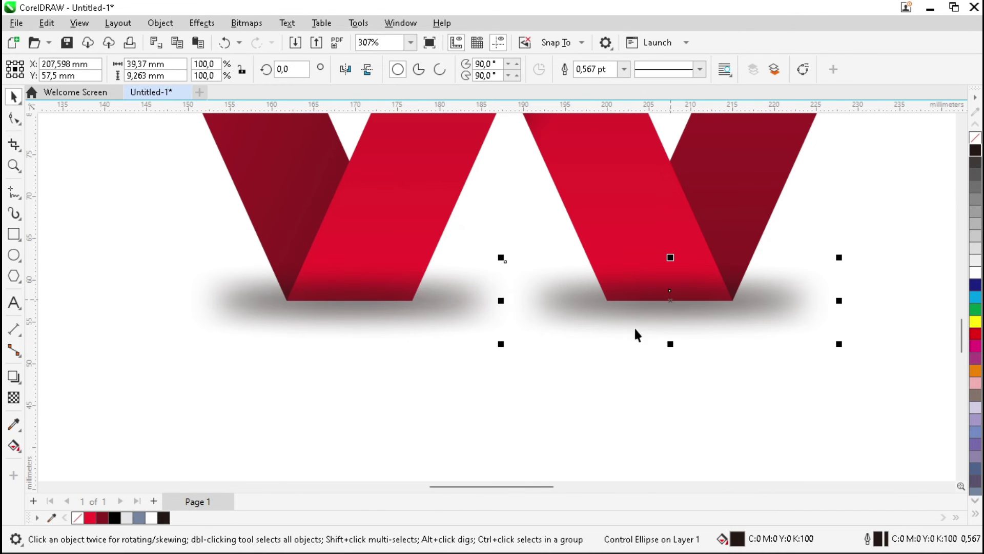
pyautogui.keyDown('shift'); pyautogui.click(442, 309); pyautogui.keyUp('shift')
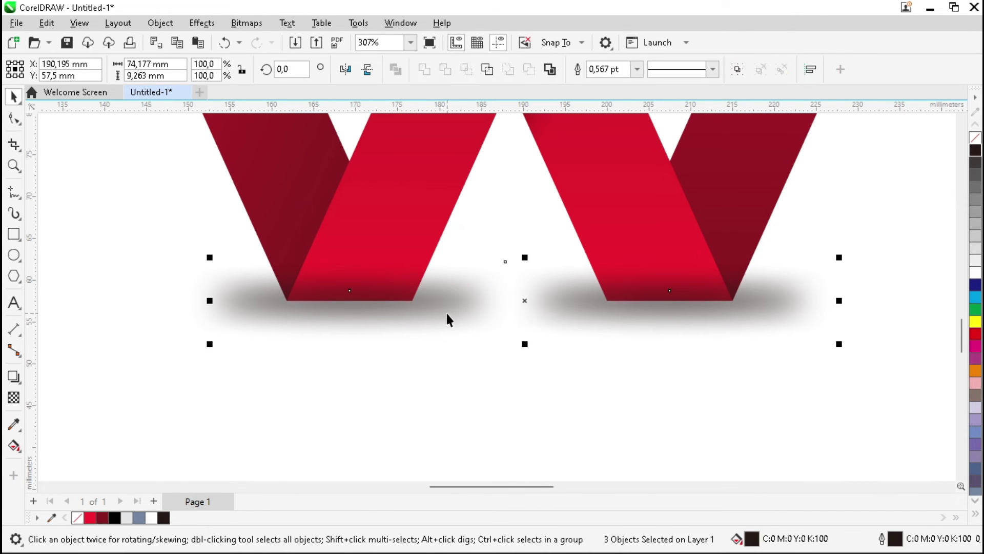
pyautogui.keyDown('shift'); pyautogui.click(446, 314); pyautogui.keyUp('shift')
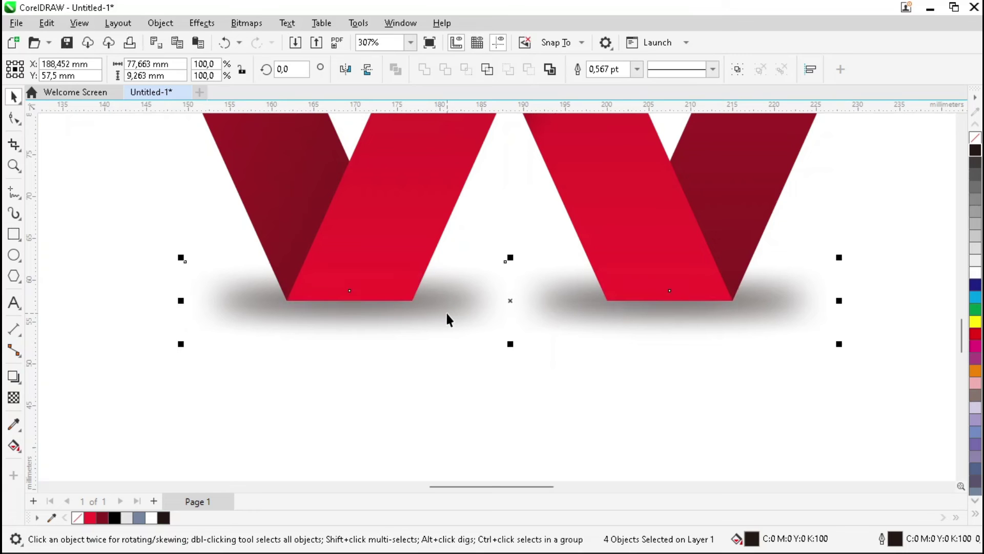
pyautogui.click(486, 367)
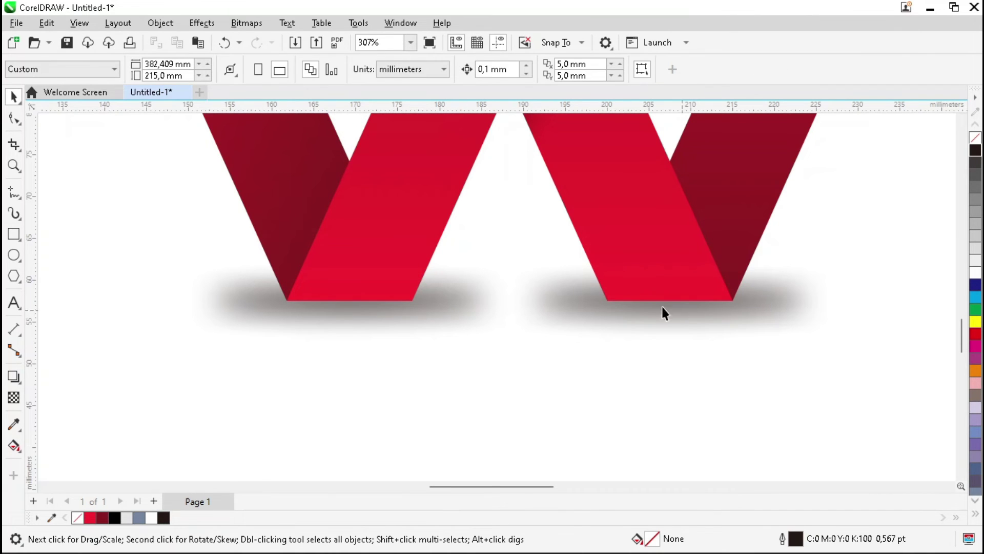
pyautogui.scroll(-3, 719, 343)
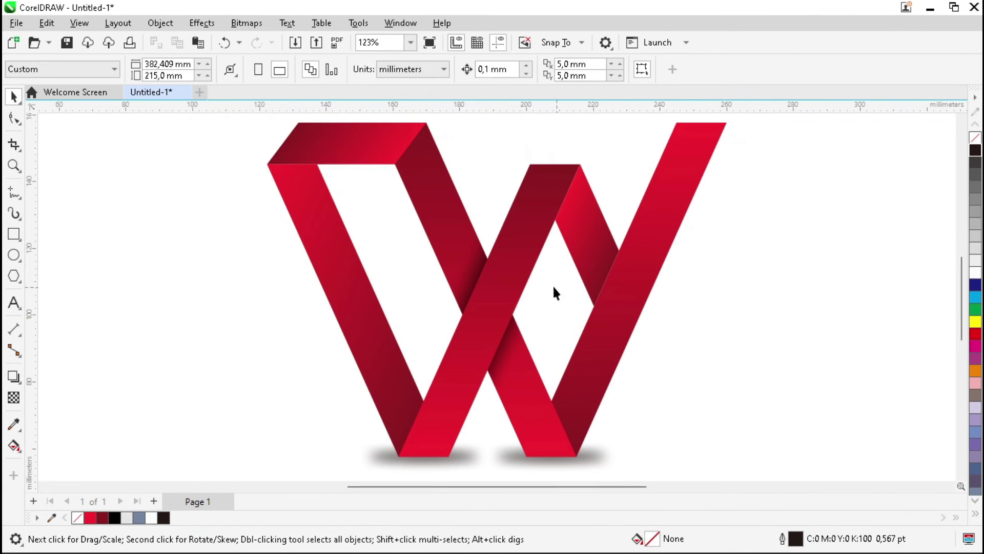
pyautogui.scroll(-2, 545, 260)
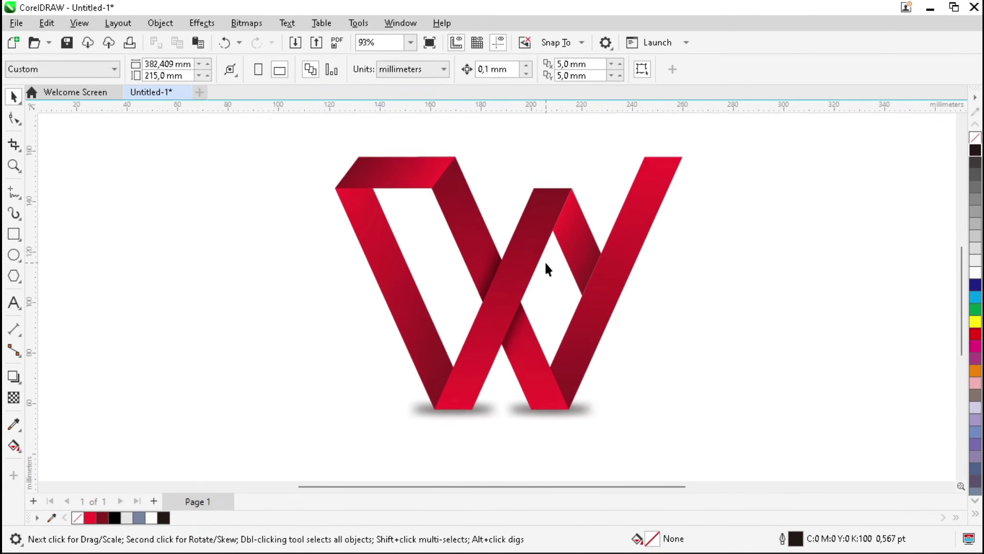
# - Create a vertically mirrored copy of the W group directly beneath its bases
pyautogui.click(519, 275)
pyautogui.scroll(-1, 510, 163)
pyautogui.scroll(-1, 509, 161)
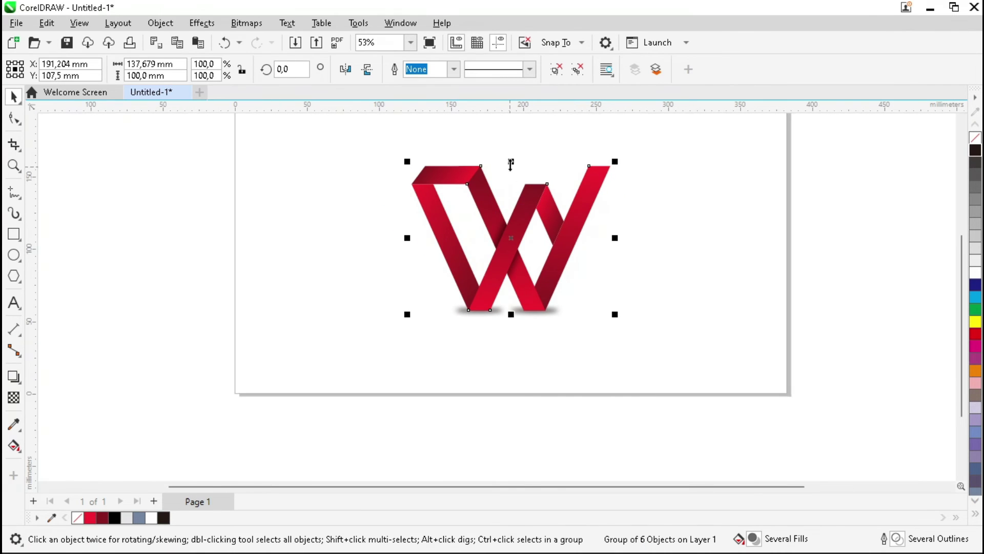
pyautogui.moveTo(511, 159); pyautogui.dragTo(512, 368)
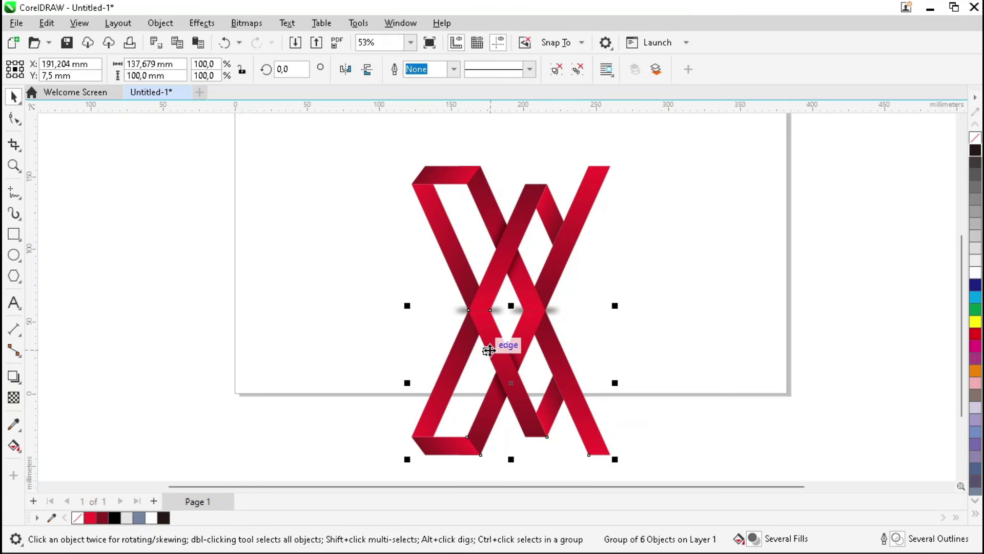
# - Convert the mirrored W to a 300 dpi CMYK bitmap with anti-aliasing and a transparent background
pyautogui.scroll(2, 490, 346)
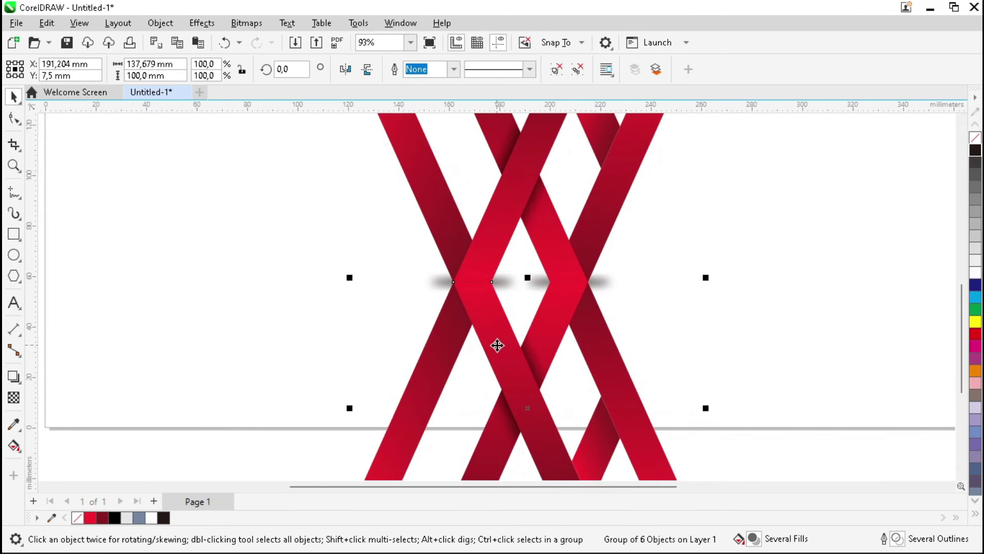
pyautogui.click(249, 28)
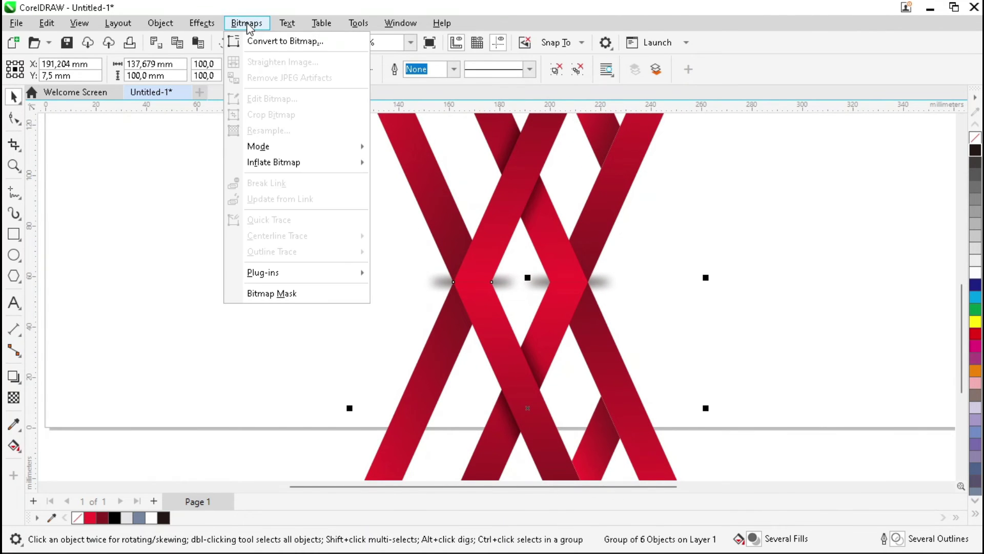
pyautogui.click(308, 42)
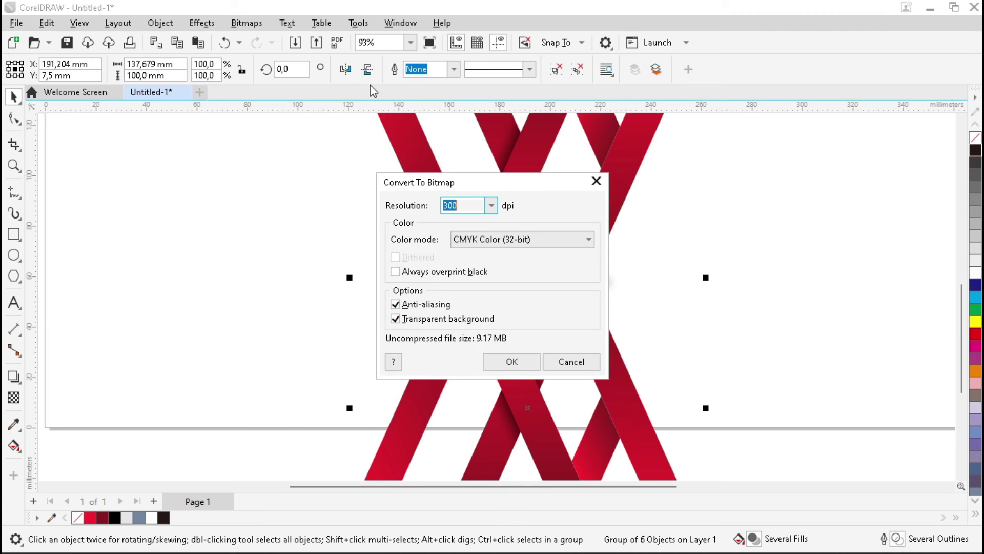
pyautogui.click(511, 361)
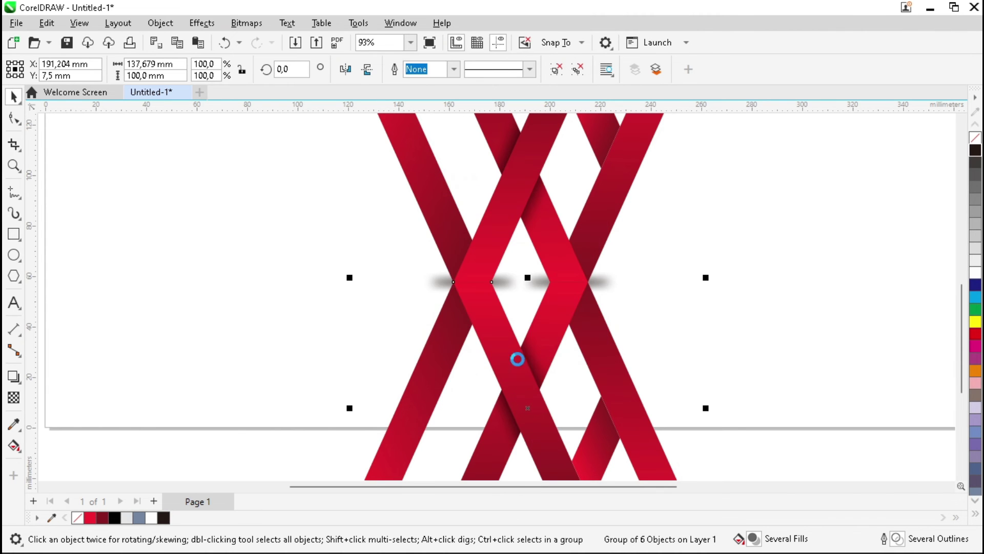
pyautogui.scroll(-3, 556, 276)
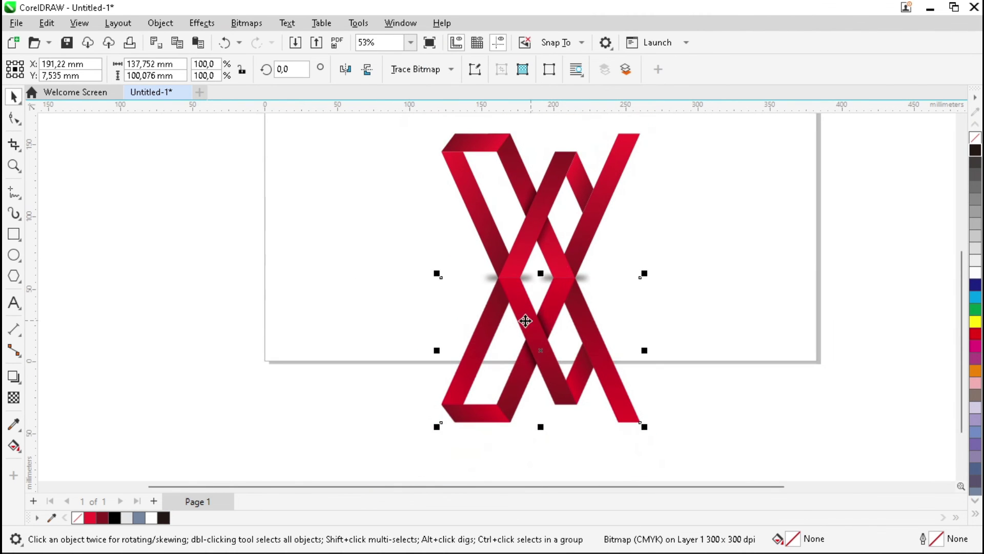
# - Apply a linear fountain transparency to the mirrored bitmap, running from the middle of the upright W down to full transparency at the page's lower edge
pyautogui.scroll(1, 522, 317)
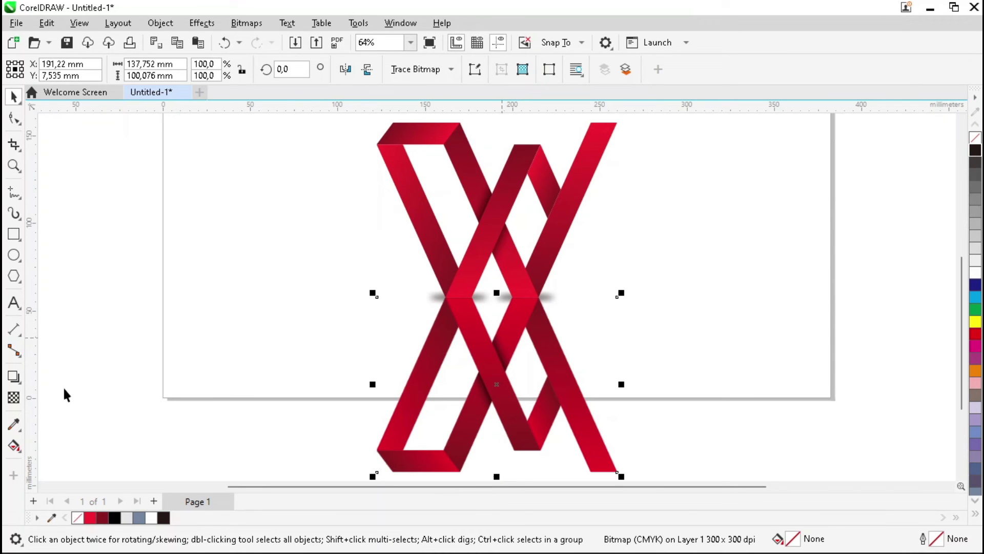
pyautogui.click(13, 398)
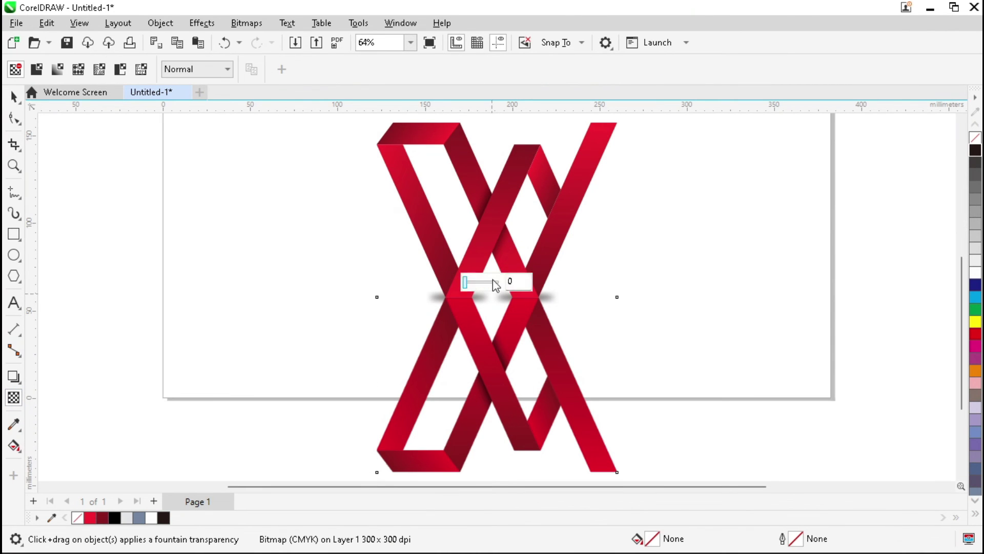
pyautogui.moveTo(493, 194); pyautogui.dragTo(490, 400)
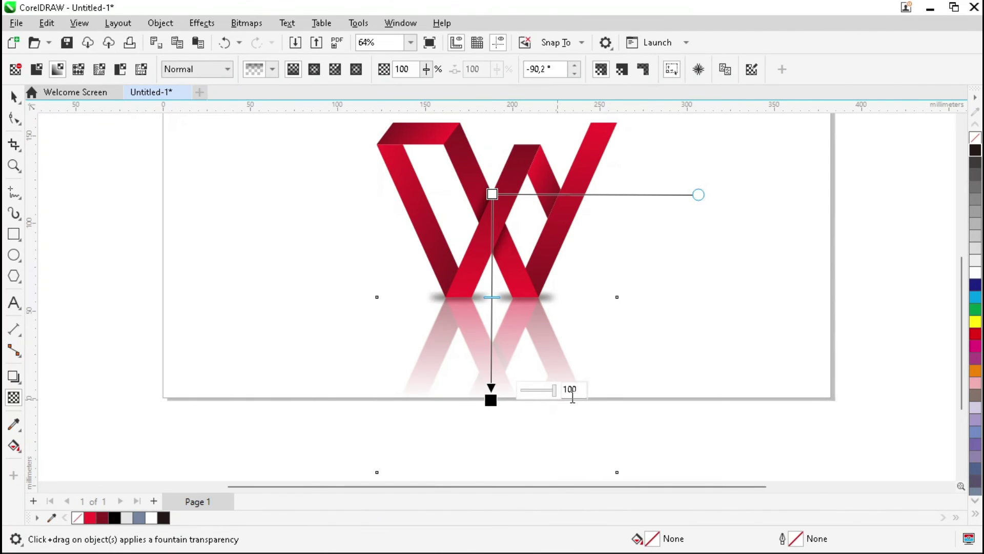
pyautogui.click(716, 332)
pyautogui.press('space')
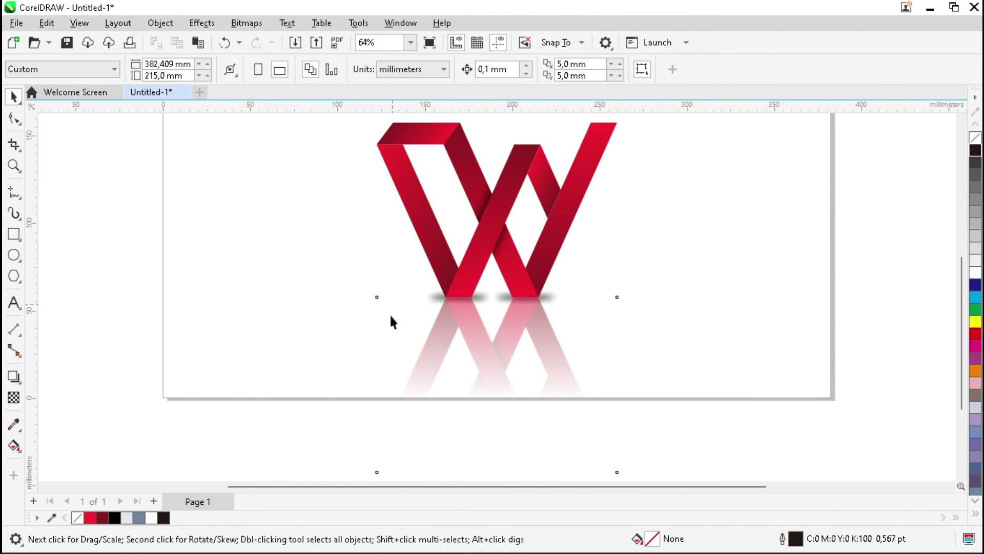
# - Move the reflection down about 0.9 mm to leave a thin gap below the bases and send it behind the other objects
pyautogui.scroll(3, 480, 336)
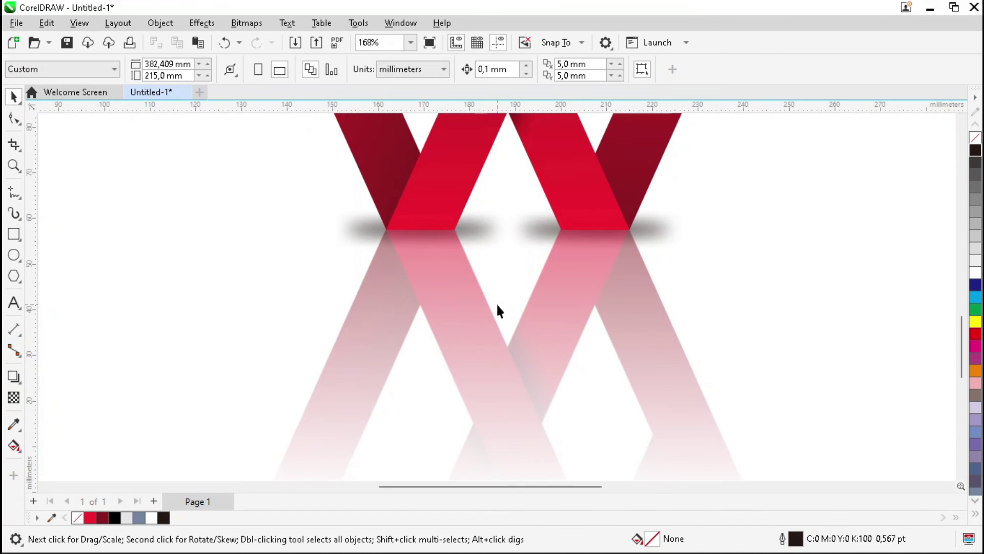
pyautogui.click(514, 325)
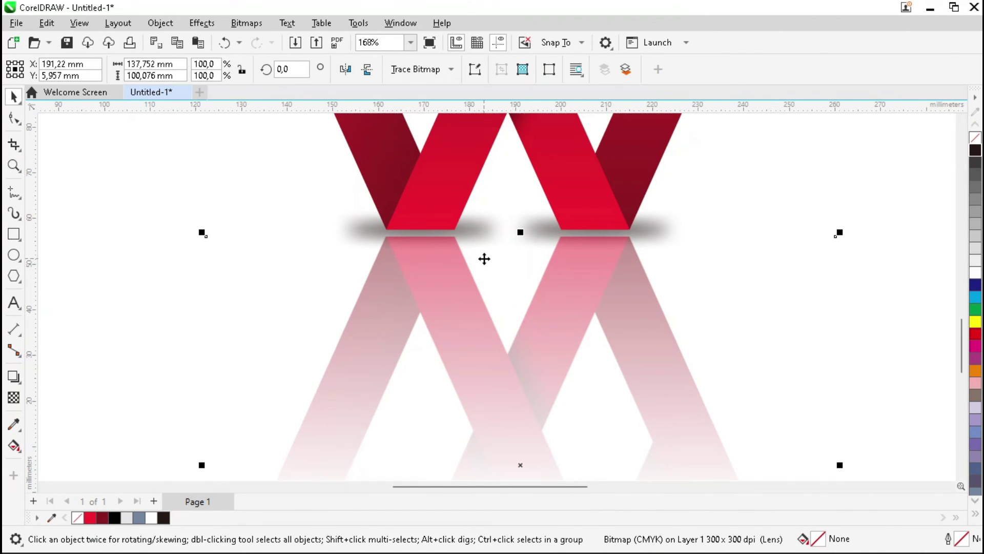
pyautogui.scroll(2, 484, 259)
pyautogui.moveTo(486, 369); pyautogui.dragTo(486, 366)
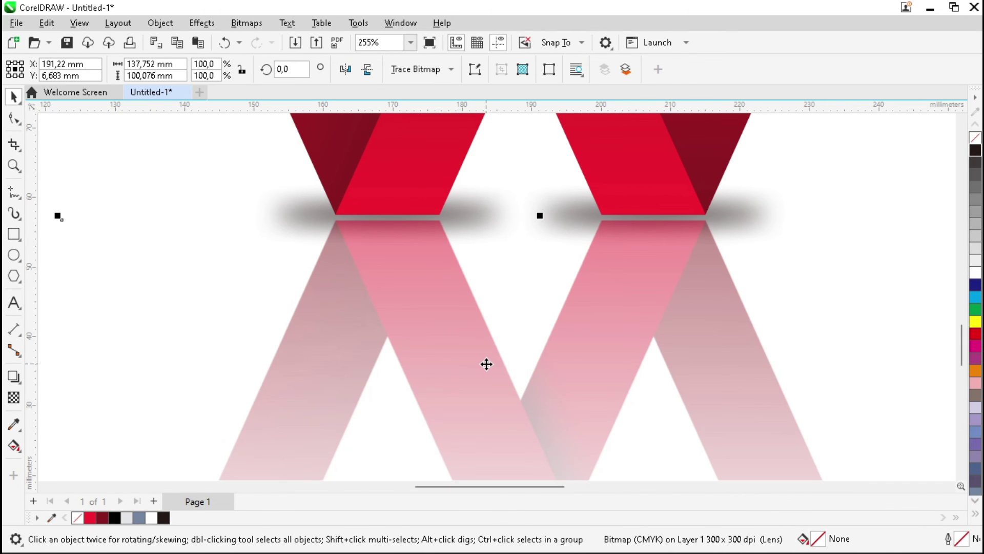
pyautogui.hotkey('shift', 'pagedown')
pyautogui.hotkey('shift', 'F4')
pyautogui.click(755, 293)
pyautogui.scroll(-2, 690, 321)
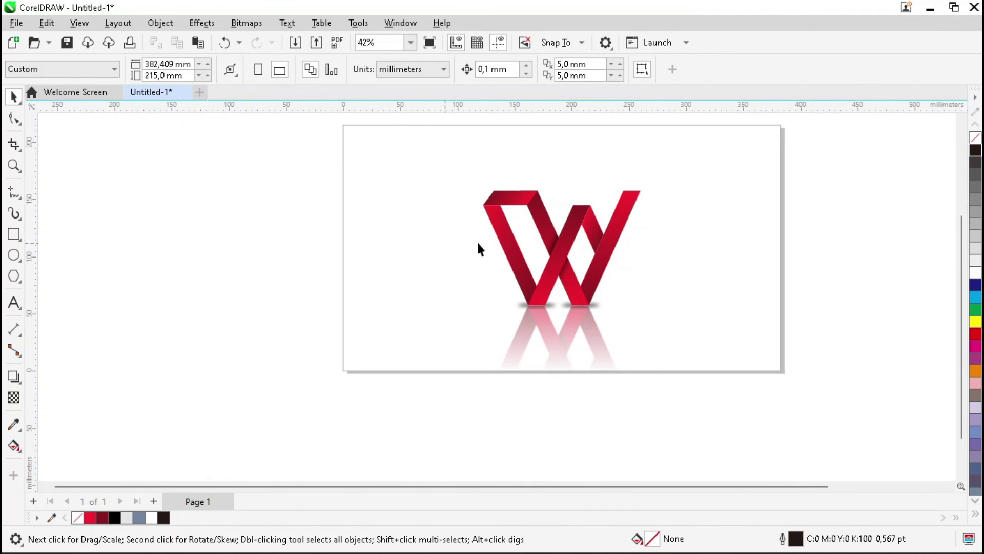
# - Enlarge the logo, shadows and reflection together proportionally from their centre until the W is about 170 mm wide
pyautogui.scroll(-1, 445, 200)
pyautogui.moveTo(381, 153); pyautogui.dragTo(699, 443)
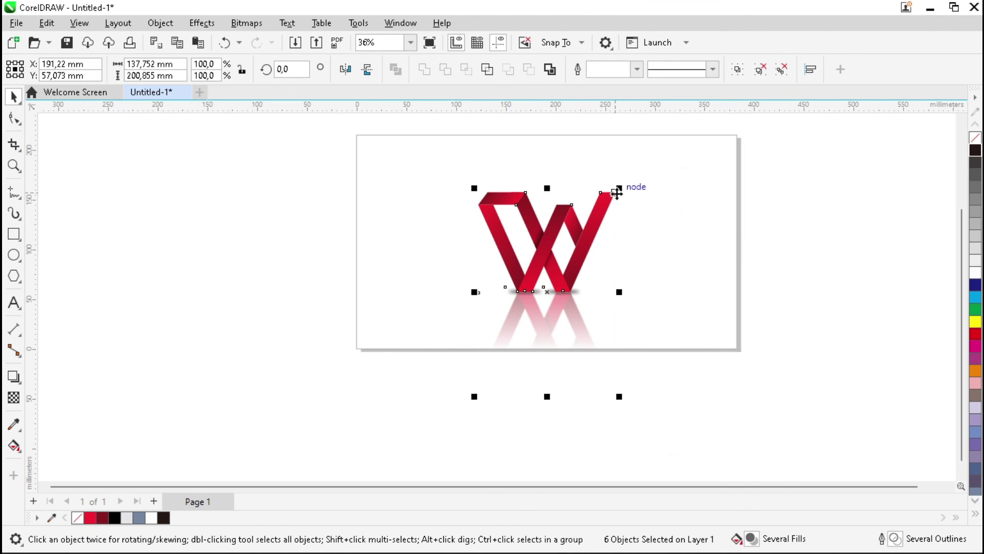
pyautogui.moveTo(617, 188); pyautogui.dragTo(639, 178)
pyautogui.moveTo(655, 167); pyautogui.dragTo(660, 163)
pyautogui.click(803, 254)
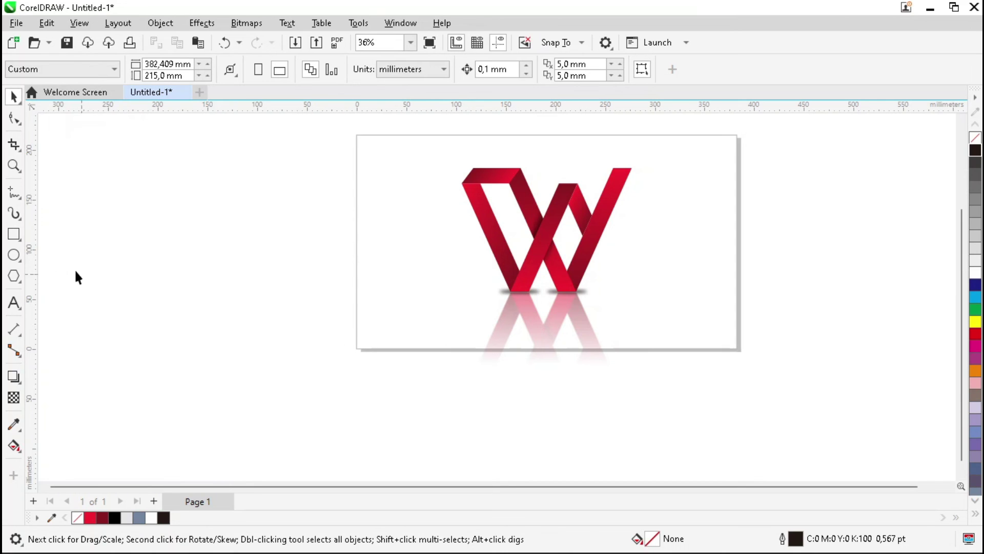
# - Add a page-sized rectangle behind the artwork and fill it with light grey as the background
pyautogui.doubleClick(13, 235)
pyautogui.press('space')
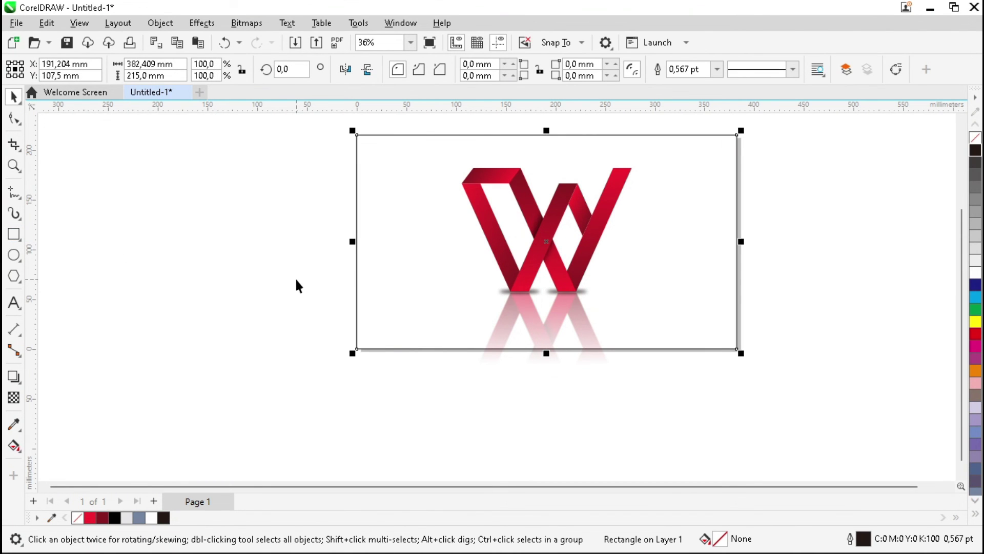
pyautogui.click(127, 517)
pyautogui.click(236, 378)
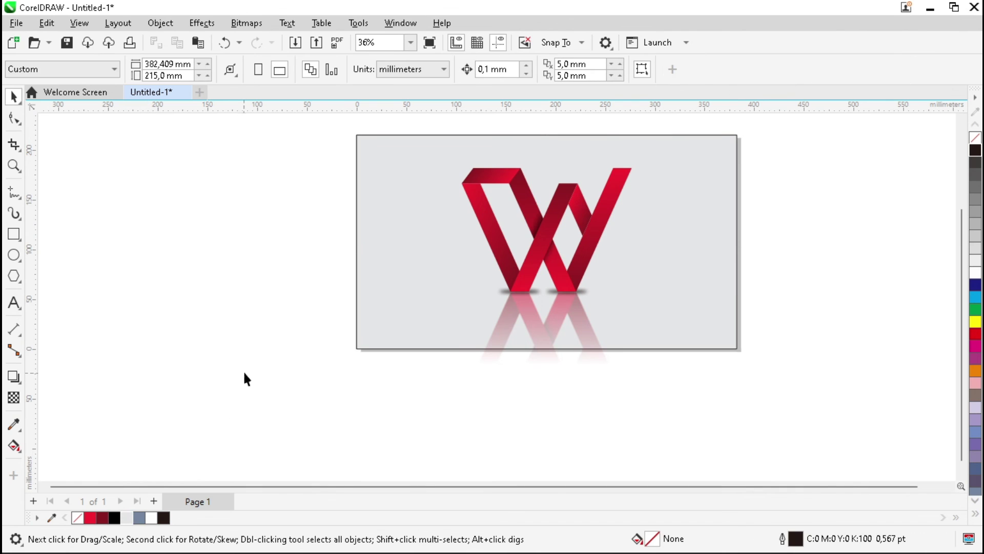
pyautogui.press('z')
pyautogui.moveTo(363, 139); pyautogui.dragTo(728, 343)
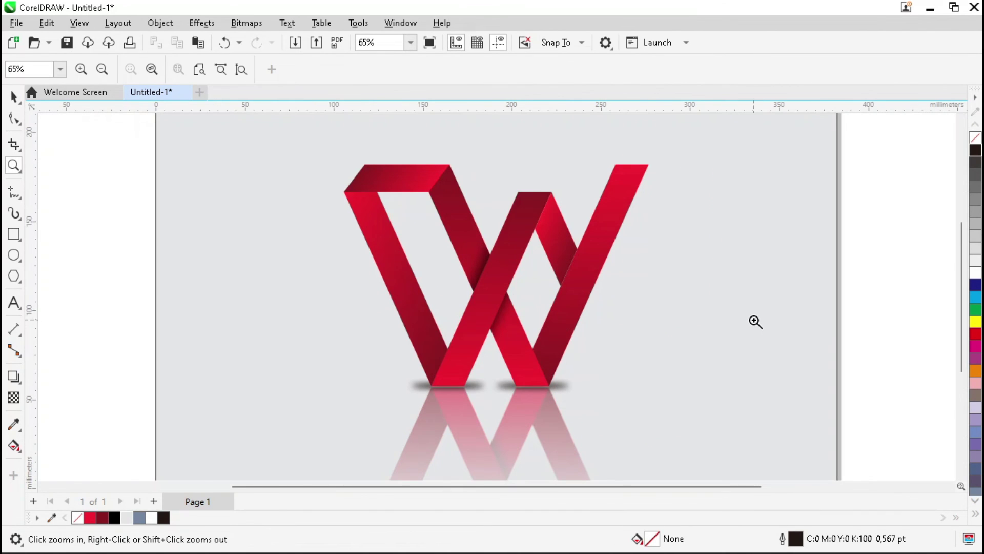
pyautogui.press('space')
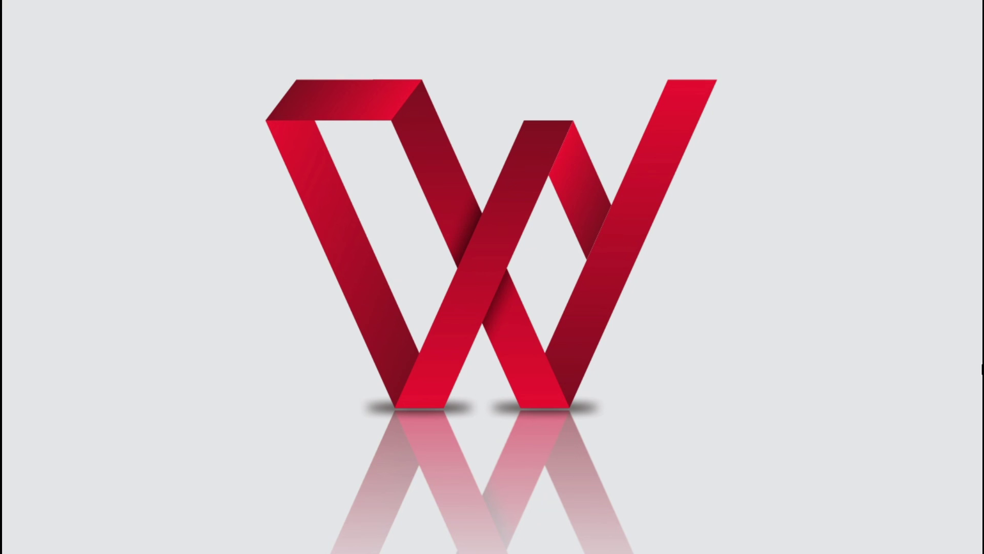